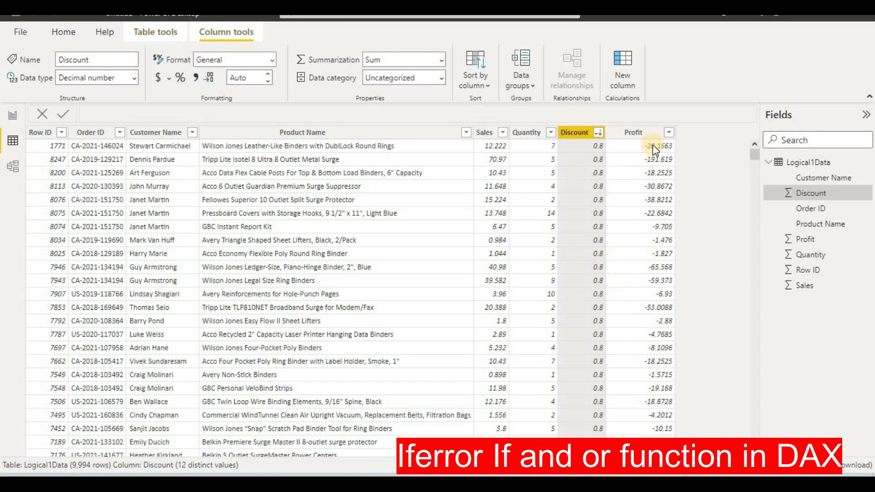
Step: Add a calculated column to the Logical1Data table, name it price, and start its formula with the IFERROR function
{"action": "left_click", "coordinate": [635, 132]}
{"action": "left_click", "coordinate": [621, 77]}
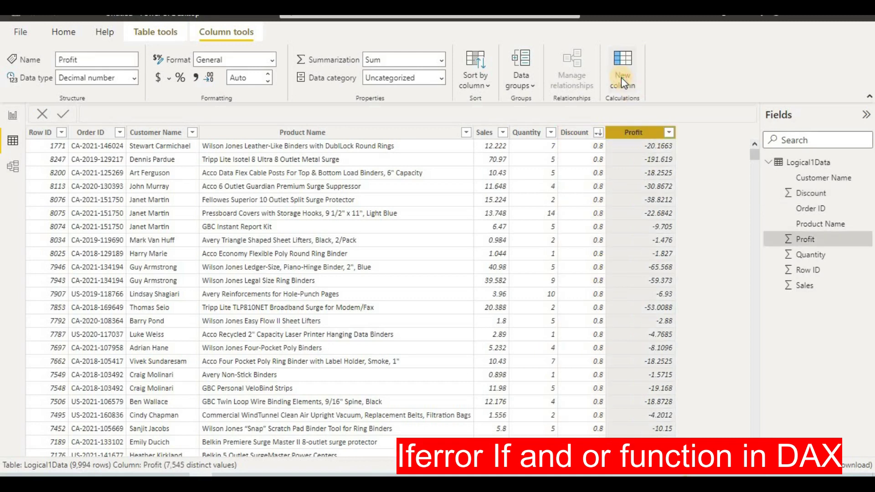
{"action": "left_click", "coordinate": [621, 77]}
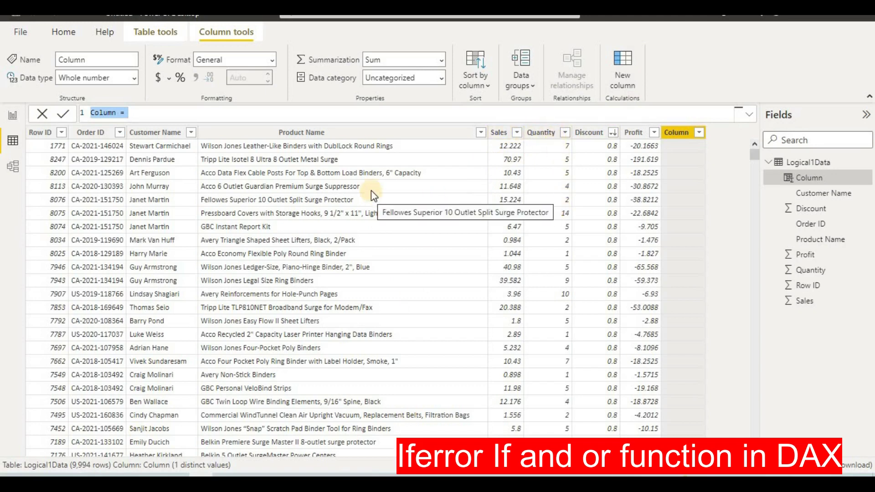
{"action": "key", "text": "BackSpace"}
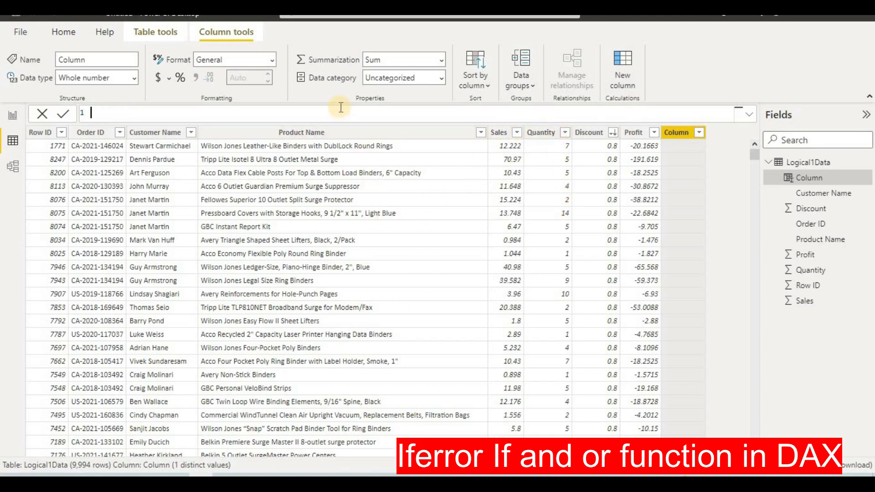
{"action": "type", "text": "price="}
{"action": "type", "text": "ife"}
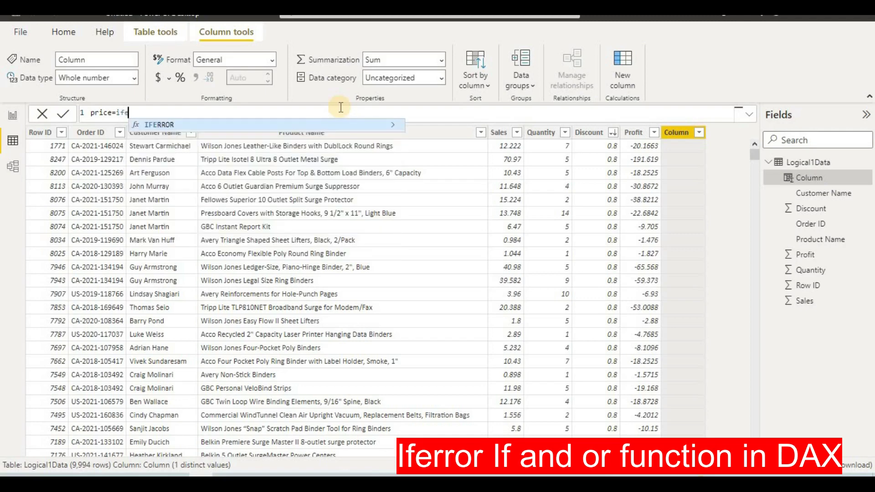
{"action": "type", "text": "rro"}
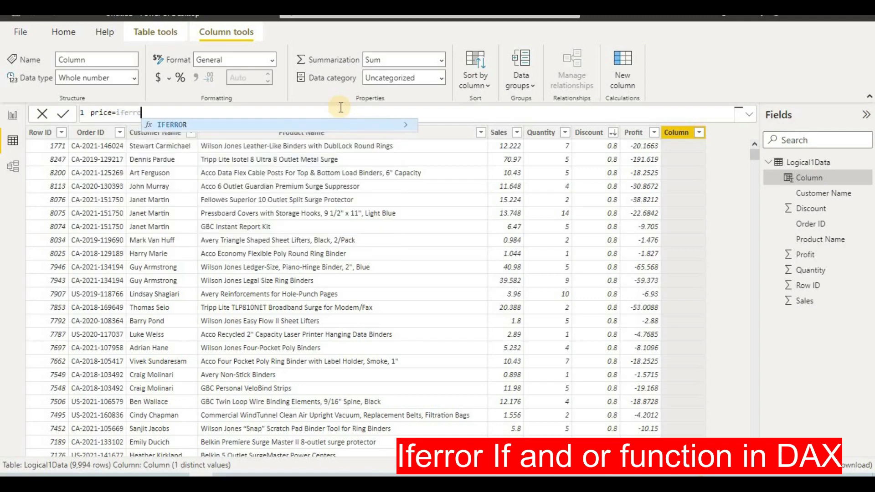
{"action": "type", "text": "r"}
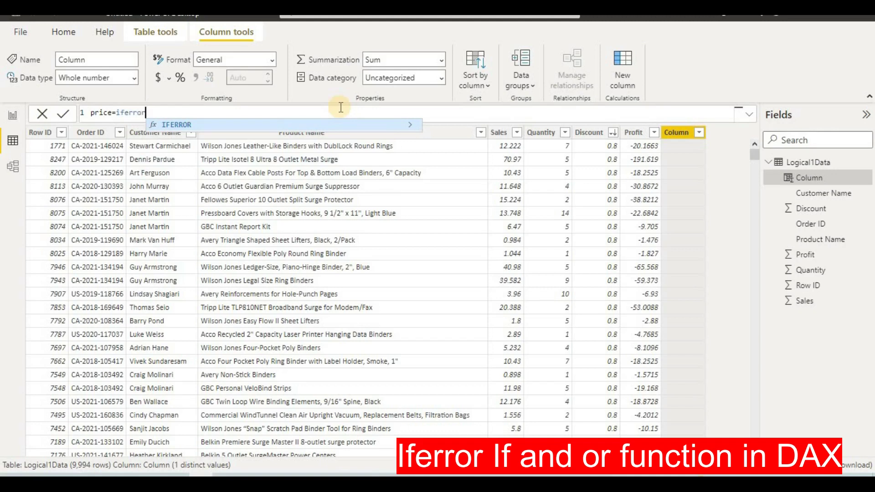
{"action": "type", "text": "("}
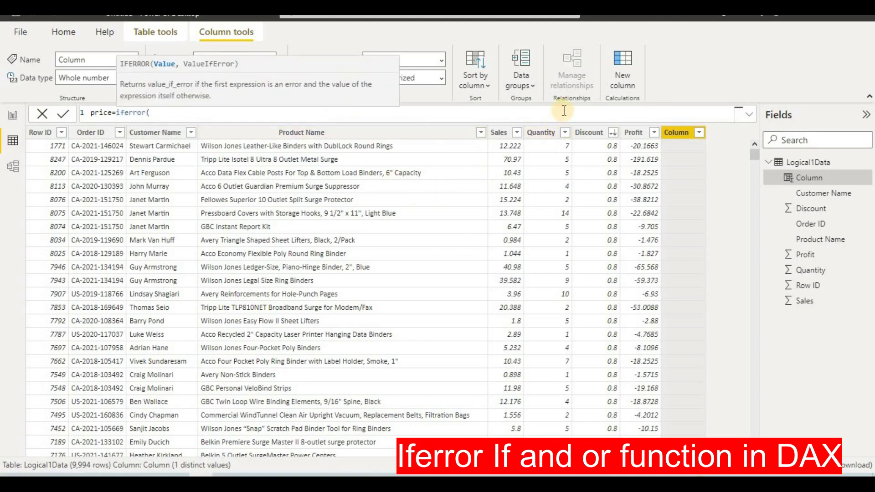
Step: Complete the IFERROR formula as Logical1Data[Sales]/Logical1Data[Quantity] with 0 as the error value, and commit it
{"action": "type", "text": "sales"}
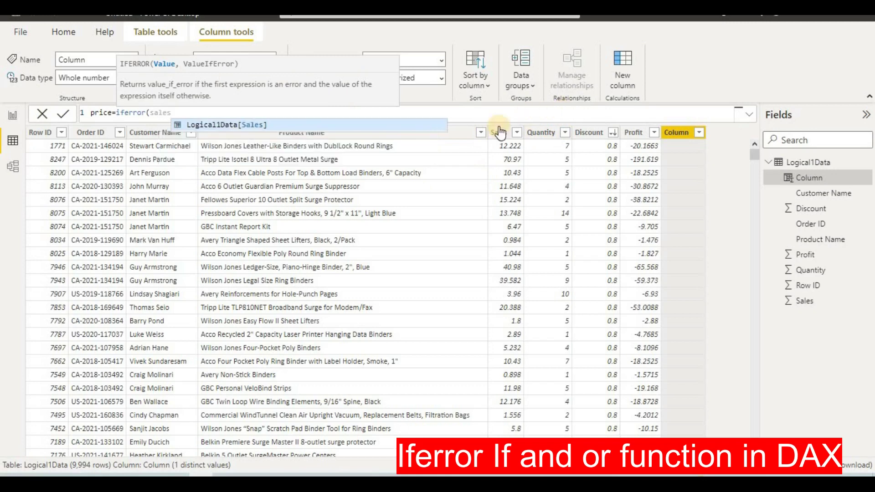
{"action": "left_click", "coordinate": [346, 125]}
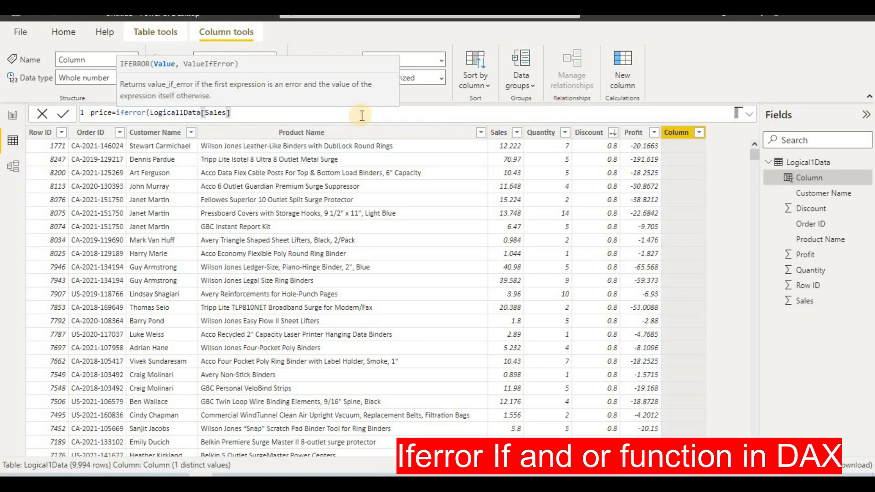
{"action": "type", "text": "/quan"}
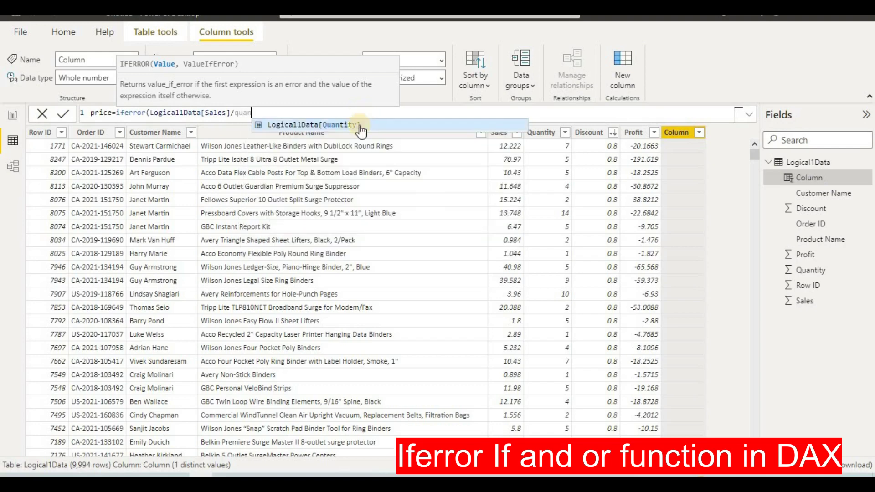
{"action": "left_click", "coordinate": [361, 124]}
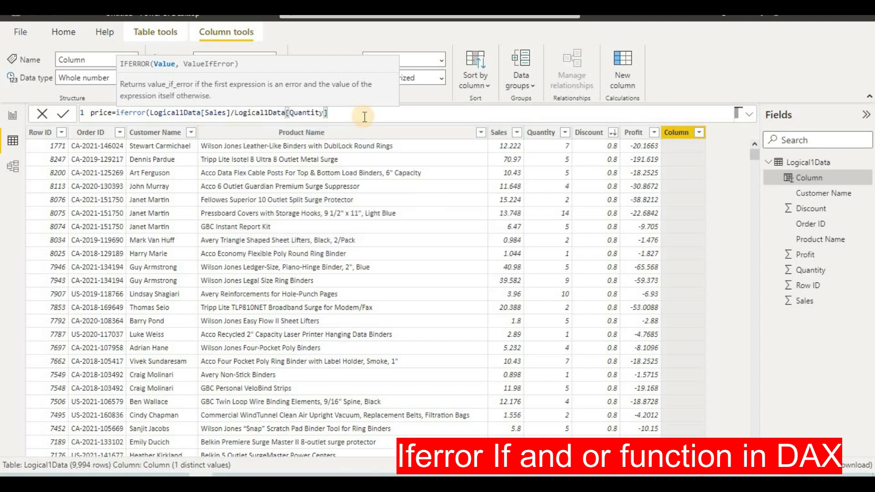
{"action": "type", "text": ",0"}
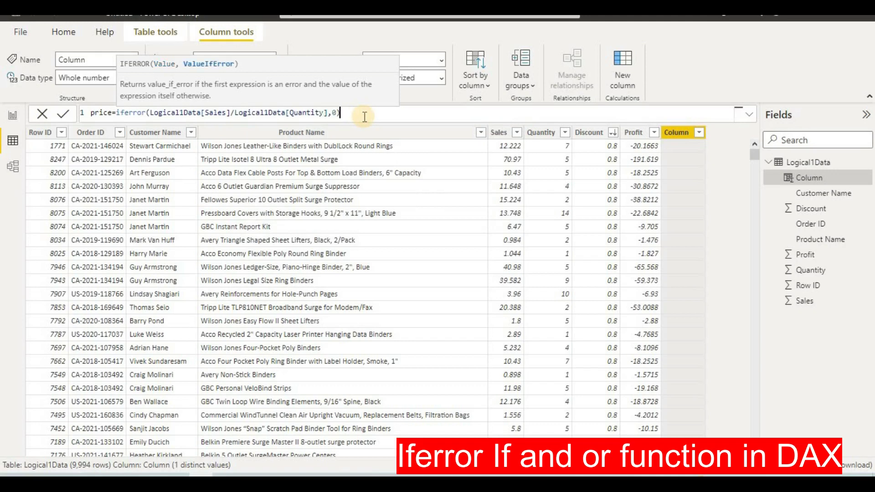
{"action": "type", "text": ")"}
{"action": "key", "text": "Return"}
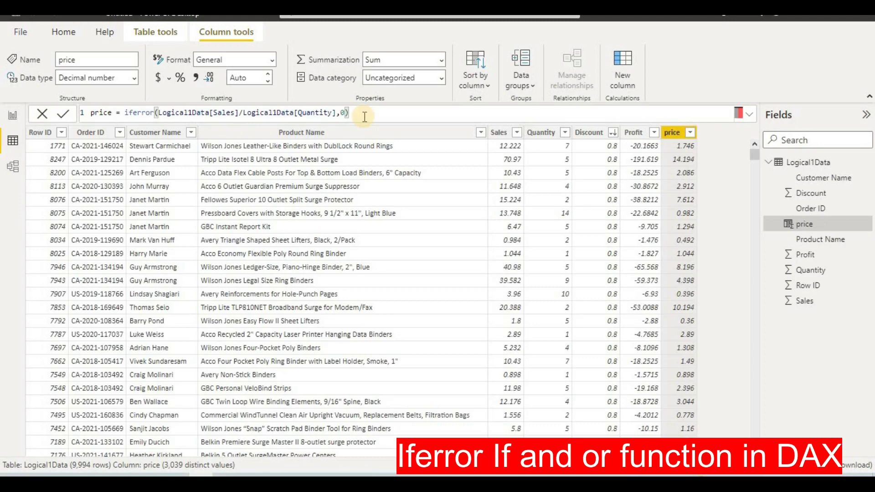
Step: Examine the price values against the Quantity values across the table rows
{"action": "scroll", "coordinate": [565, 296], "scroll_direction": "down", "scroll_amount": 3}
{"action": "scroll", "coordinate": [564, 308], "scroll_direction": "down", "scroll_amount": 10}
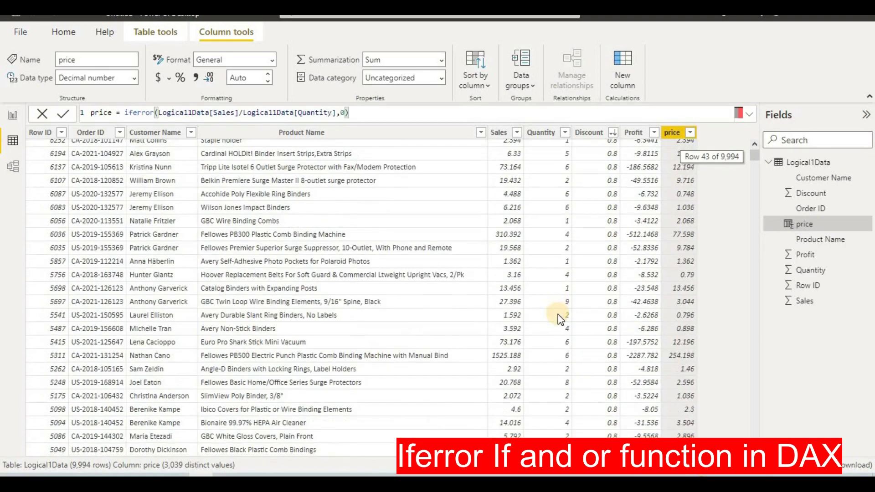
{"action": "scroll", "coordinate": [563, 321], "scroll_direction": "down", "scroll_amount": 10}
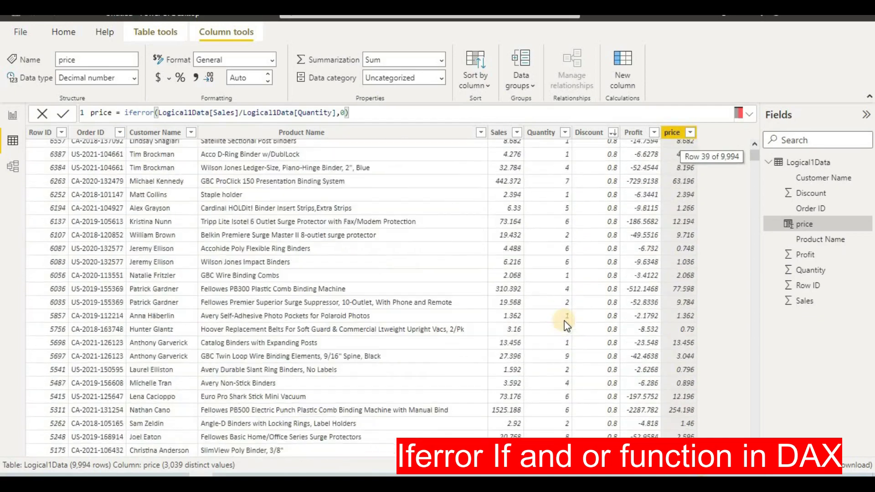
{"action": "scroll", "coordinate": [565, 324], "scroll_direction": "down", "scroll_amount": 20}
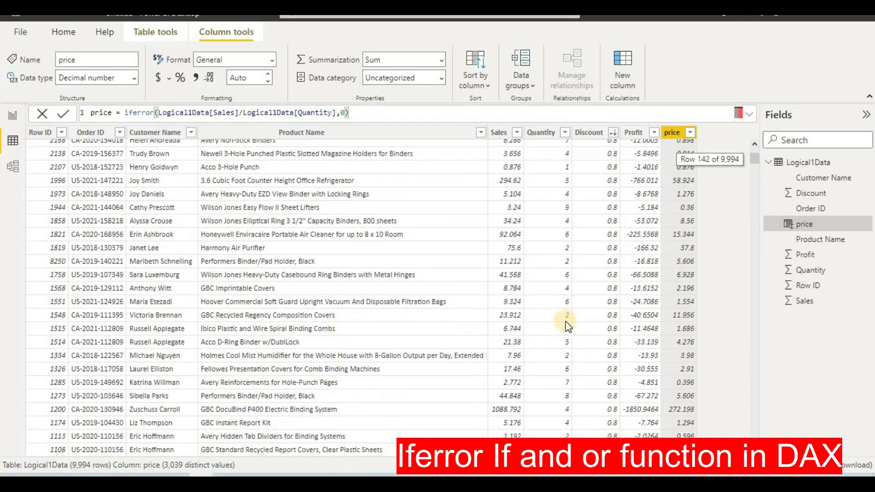
{"action": "scroll", "coordinate": [565, 338], "scroll_direction": "up", "scroll_amount": 20}
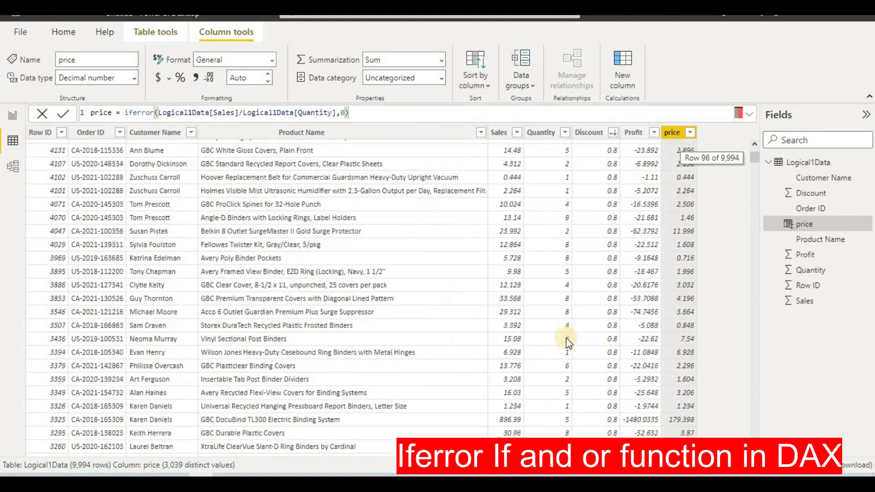
{"action": "scroll", "coordinate": [566, 340], "scroll_direction": "up", "scroll_amount": 3}
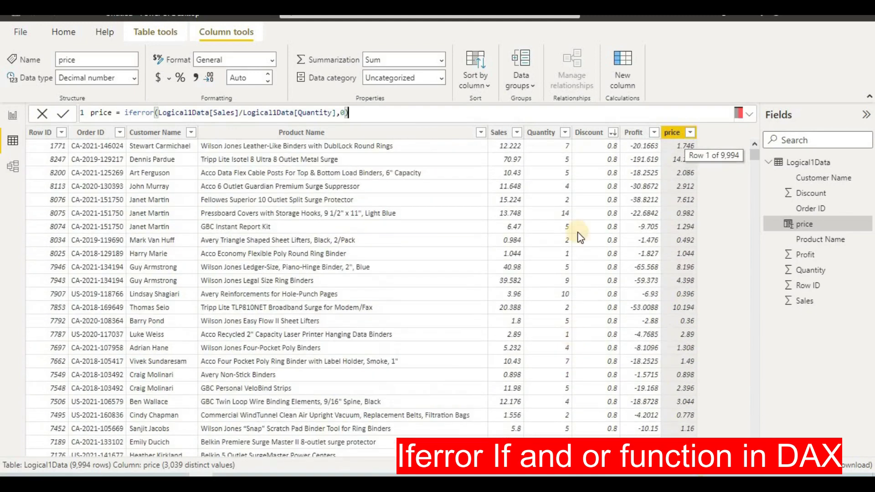
{"action": "left_click", "coordinate": [564, 146]}
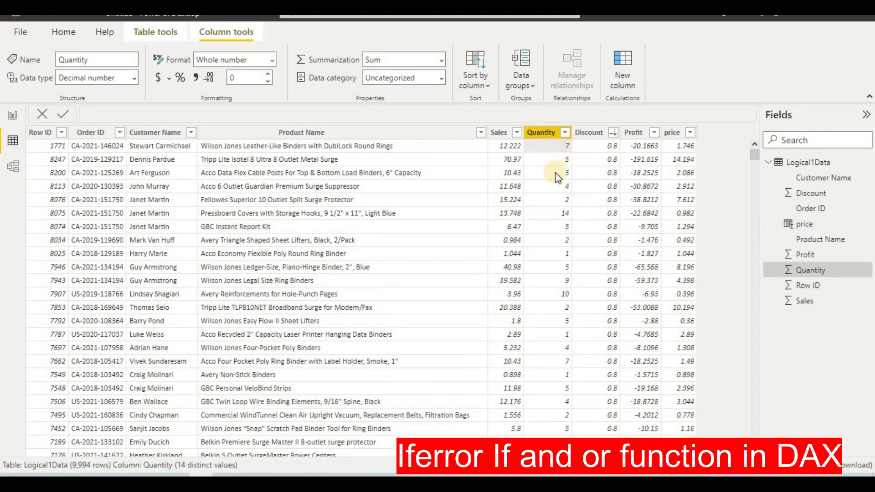
{"action": "scroll", "coordinate": [561, 265], "scroll_direction": "down", "scroll_amount": 9}
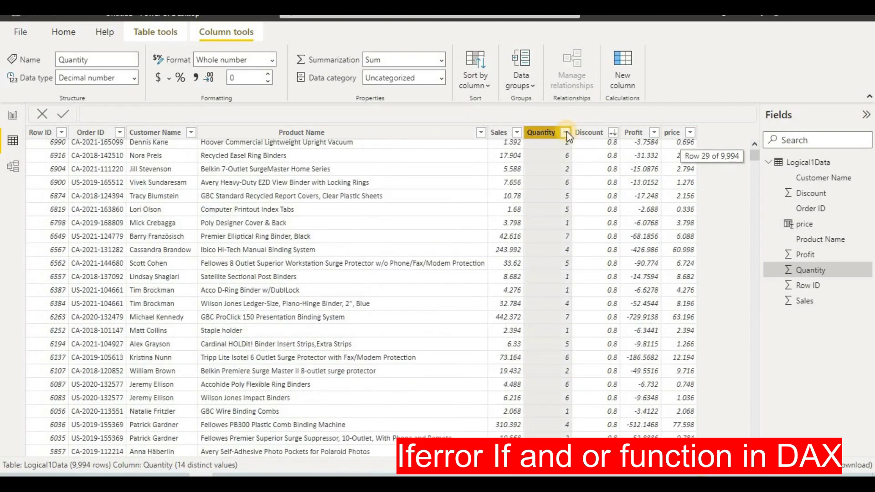
Step: Sort the table by the Quantity column in ascending order and check its lowest values
{"action": "left_click", "coordinate": [566, 132]}
{"action": "left_click", "coordinate": [578, 162]}
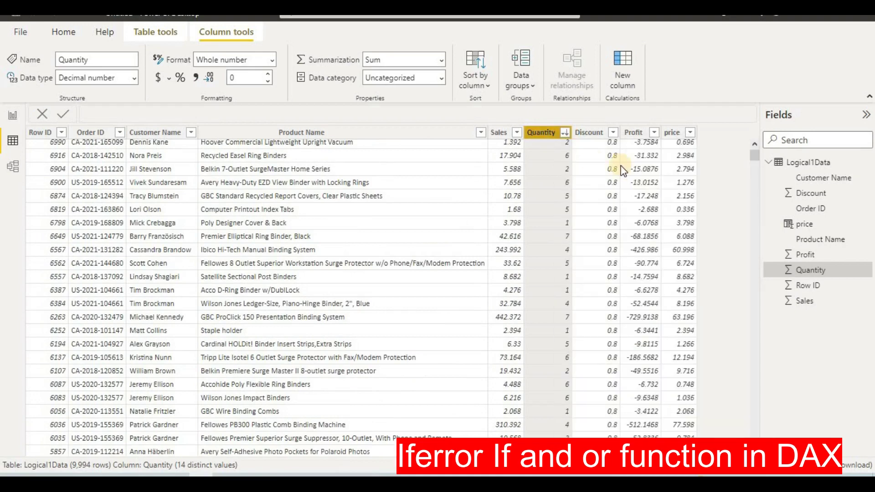
{"action": "left_click", "coordinate": [565, 133]}
{"action": "left_click", "coordinate": [566, 152]}
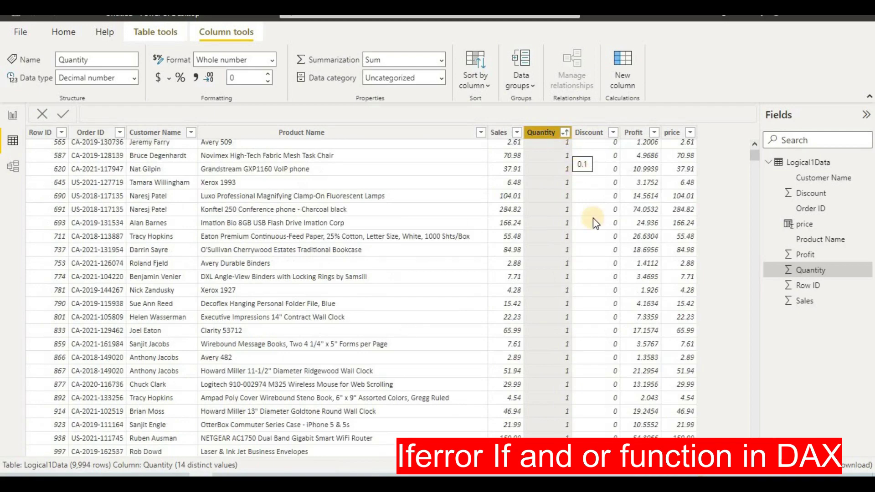
{"action": "scroll", "coordinate": [573, 248], "scroll_direction": "up", "scroll_amount": 1}
{"action": "scroll", "coordinate": [574, 249], "scroll_direction": "up", "scroll_amount": 5}
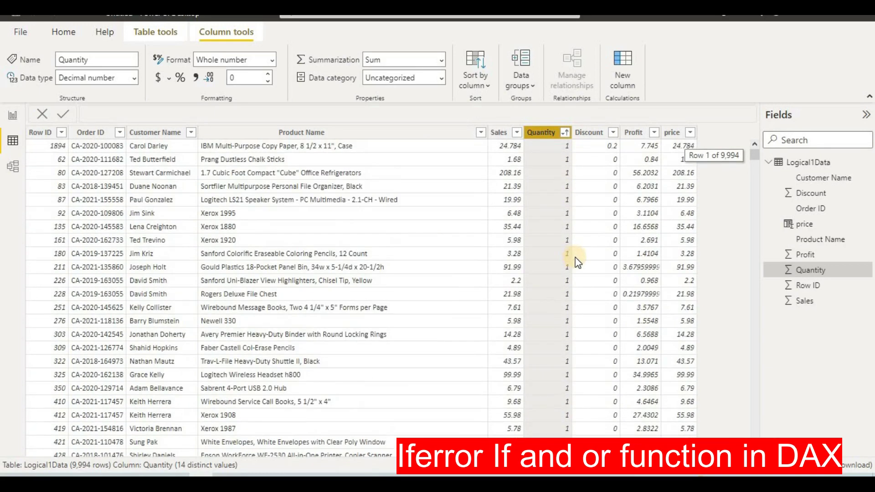
{"action": "scroll", "coordinate": [575, 262], "scroll_direction": "down", "scroll_amount": 9}
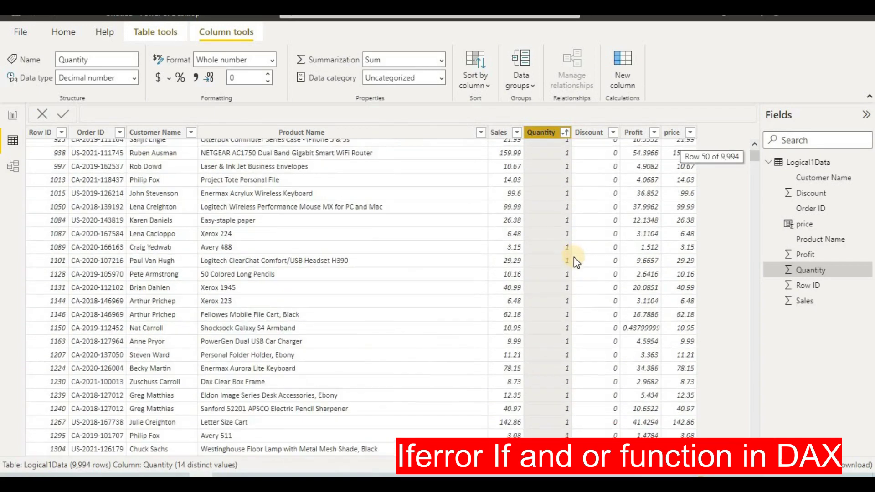
{"action": "scroll", "coordinate": [575, 262], "scroll_direction": "up", "scroll_amount": 9}
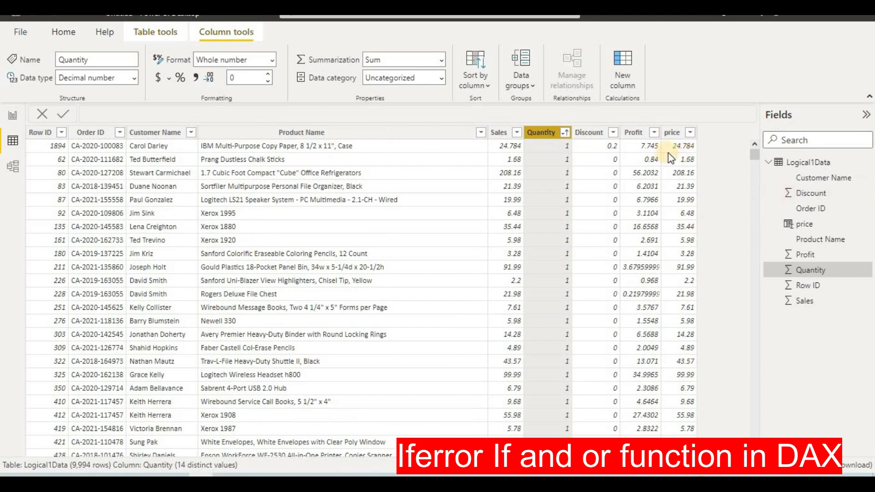
Step: Replace the divisor in the price column's IFERROR formula with Logical1Data[Discount] and commit the change
{"action": "left_click", "coordinate": [668, 153]}
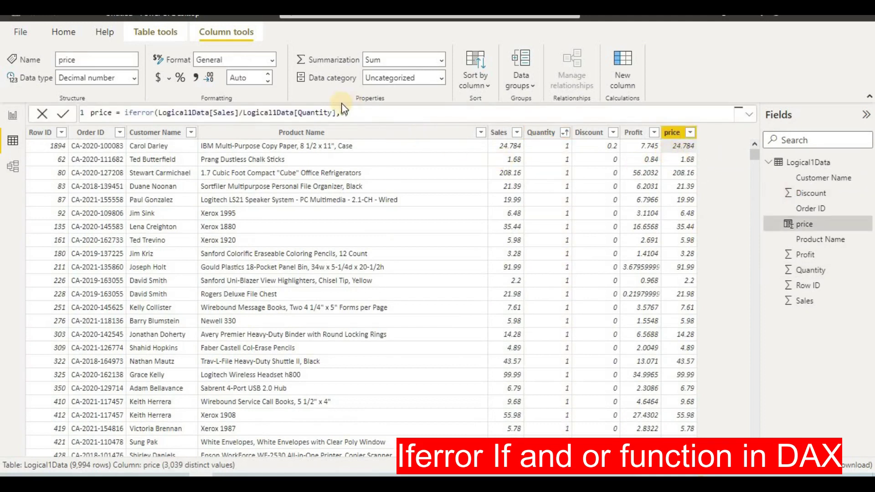
{"action": "left_click", "coordinate": [336, 114]}
{"action": "key", "text": "BackSpace"}
{"action": "key", "text": "BackSpace"}
{"action": "key", "text": "BackSpace"}
{"action": "key", "text": "BackSpace"}
{"action": "key", "text": "BackSpace"}
{"action": "key", "text": "BackSpace"}
{"action": "key", "text": "BackSpace"}
{"action": "key", "text": "BackSpace"}
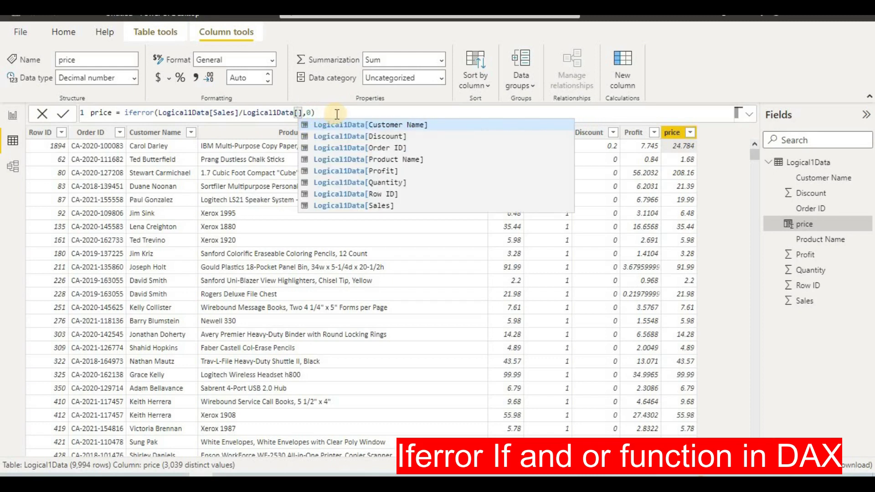
{"action": "left_click", "coordinate": [360, 137]}
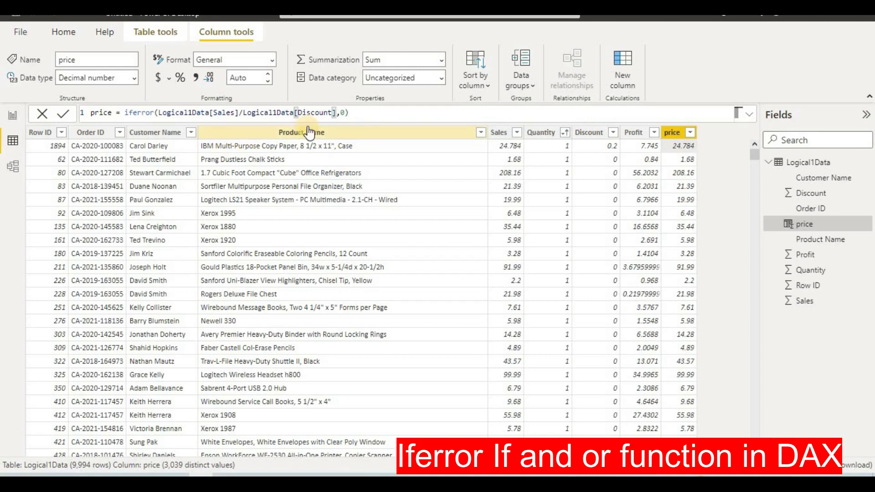
{"action": "left_click", "coordinate": [63, 114]}
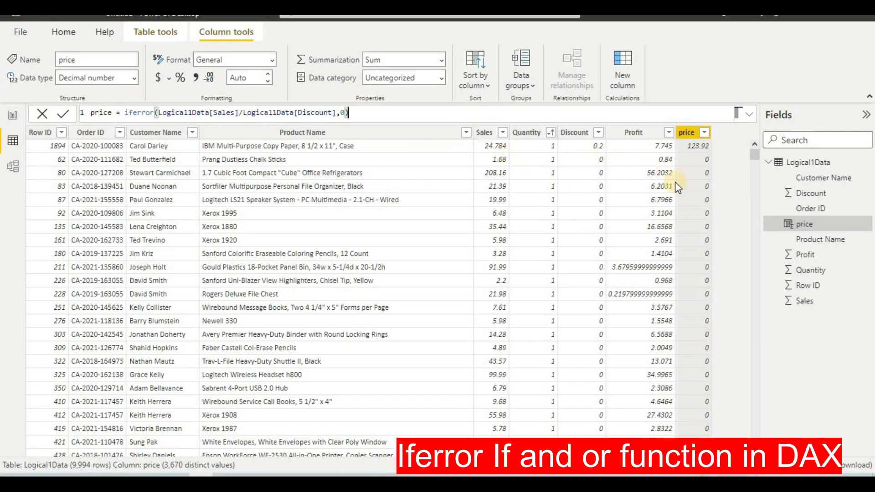
Step: Examine the recalculated price values against the Discount values down the table rows
{"action": "scroll", "coordinate": [674, 214], "scroll_direction": "down", "scroll_amount": 20}
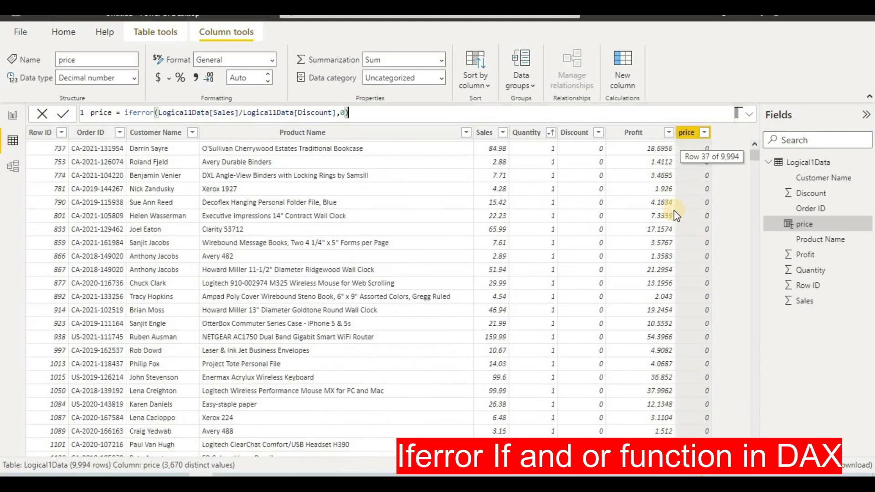
{"action": "scroll", "coordinate": [676, 215], "scroll_direction": "up", "scroll_amount": 15}
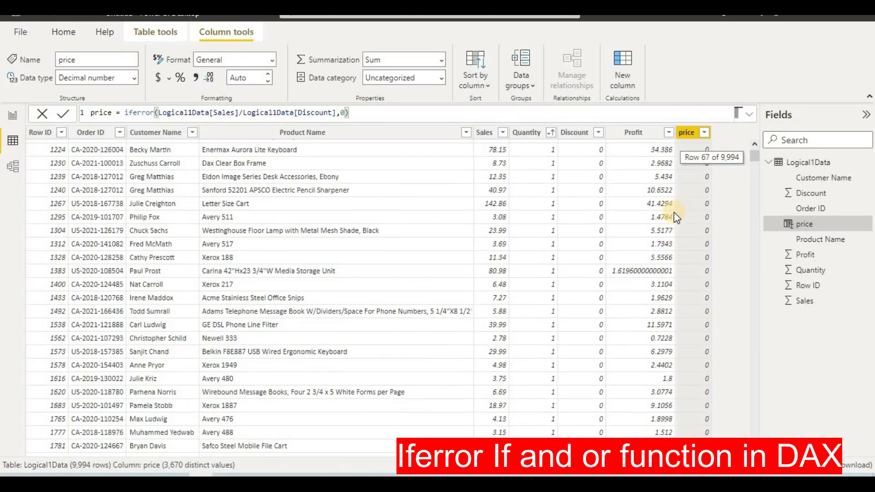
{"action": "scroll", "coordinate": [675, 215], "scroll_direction": "down", "scroll_amount": 20}
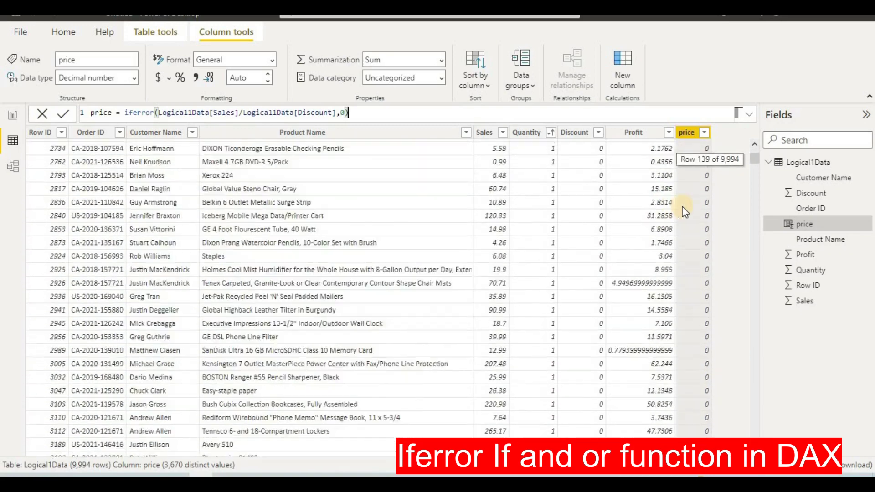
{"action": "right_click", "coordinate": [692, 136]}
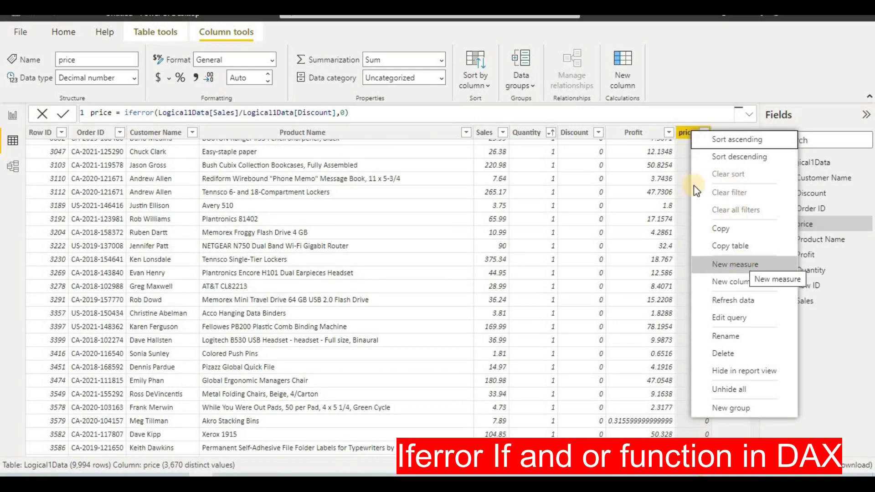
{"action": "left_click", "coordinate": [630, 53]}
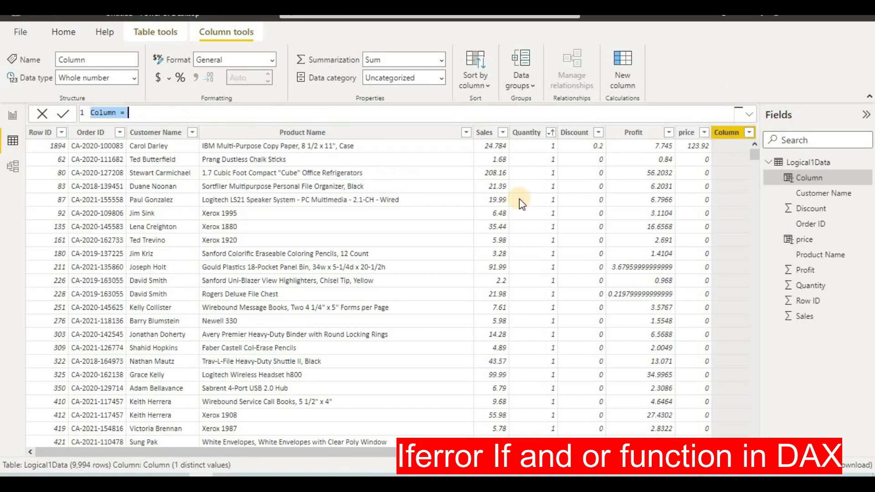
{"action": "key", "text": "BackSpace"}
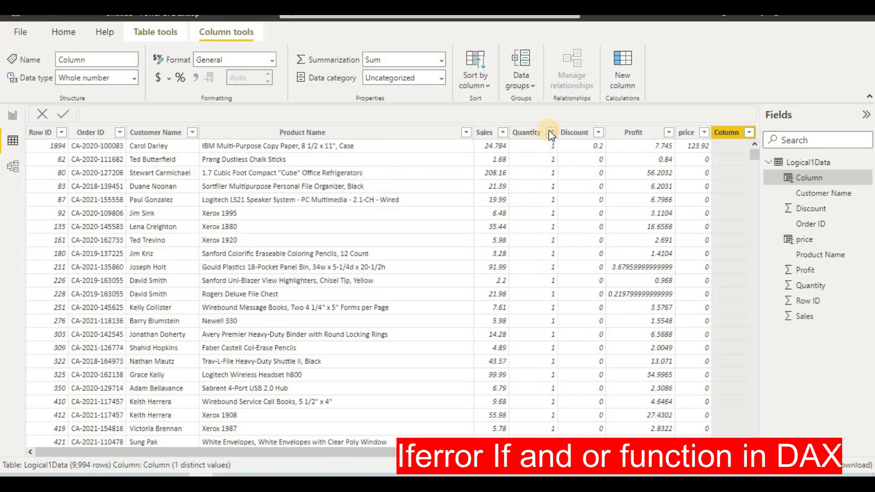
{"action": "key", "text": "Return"}
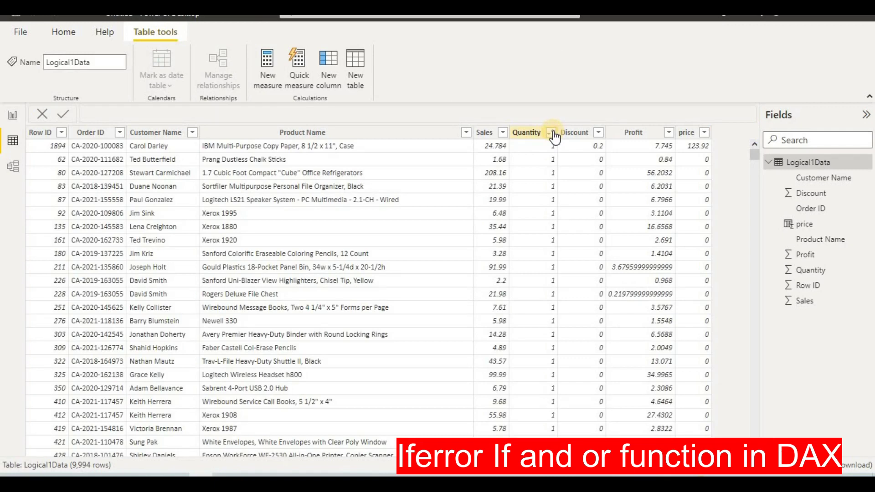
Step: Sort the table by the Quantity column in descending order and check the values down the rows
{"action": "left_click", "coordinate": [551, 132]}
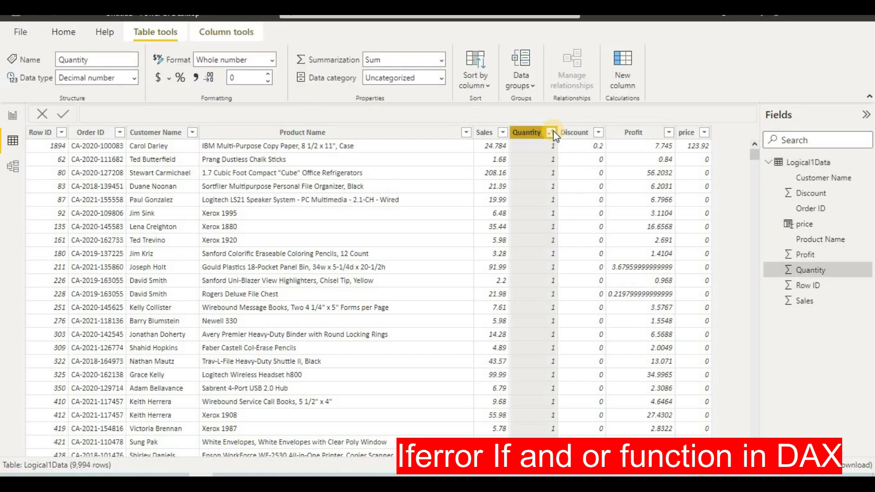
{"action": "left_click", "coordinate": [615, 168]}
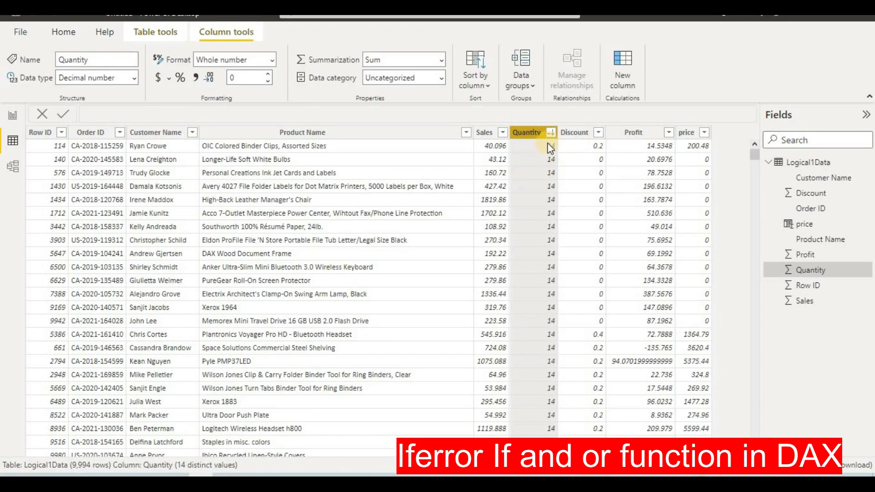
{"action": "scroll", "coordinate": [549, 166], "scroll_direction": "down", "scroll_amount": 20}
{"action": "scroll", "coordinate": [548, 165], "scroll_direction": "down", "scroll_amount": 20}
{"action": "scroll", "coordinate": [548, 169], "scroll_direction": "up", "scroll_amount": 13}
{"action": "scroll", "coordinate": [563, 197], "scroll_direction": "up", "scroll_amount": 20}
{"action": "scroll", "coordinate": [556, 215], "scroll_direction": "up", "scroll_amount": 5}
Step: Add a calculated column named STATUS and start an IF formula with the logical test Logical1Data[Quantity]=>10
{"action": "left_click", "coordinate": [686, 132]}
{"action": "left_click", "coordinate": [621, 73]}
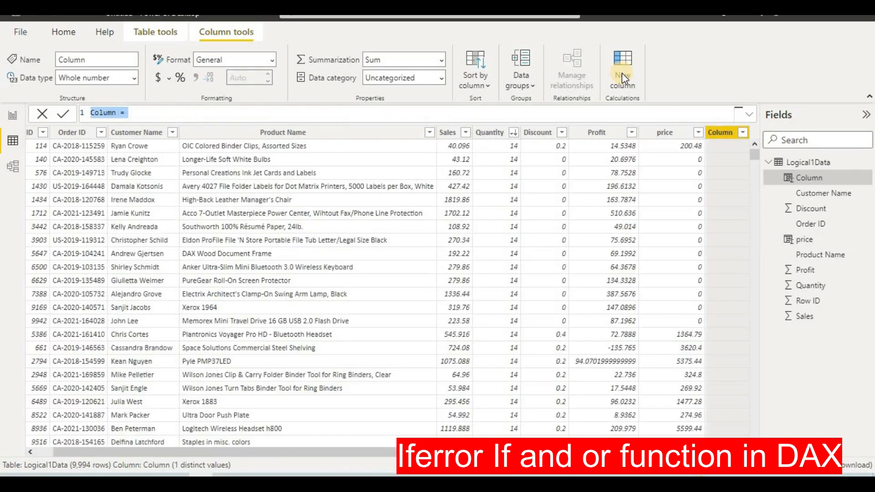
{"action": "key", "text": "BackSpace"}
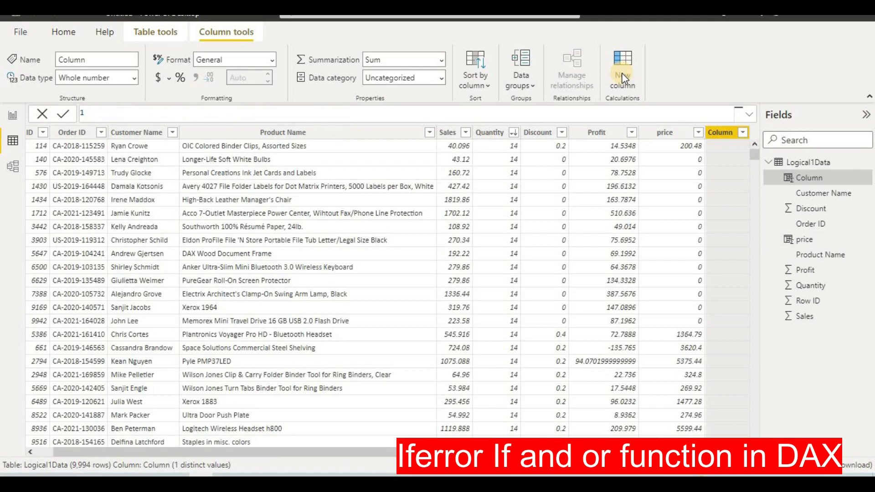
{"action": "type", "text": "STATUS =IF"}
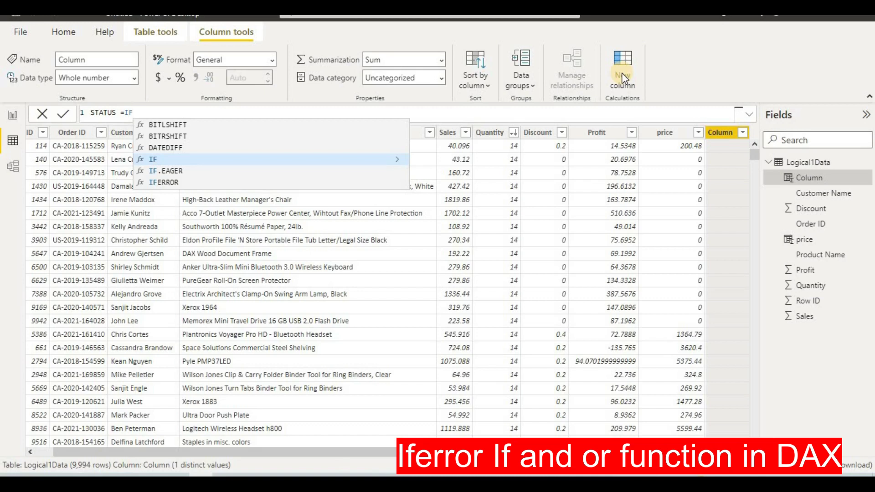
{"action": "type", "text": "("}
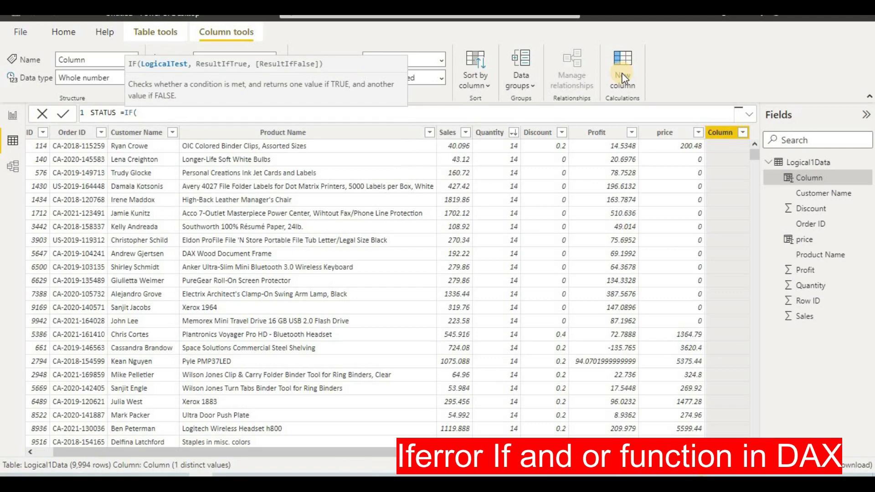
{"action": "type", "text": "QUANT"}
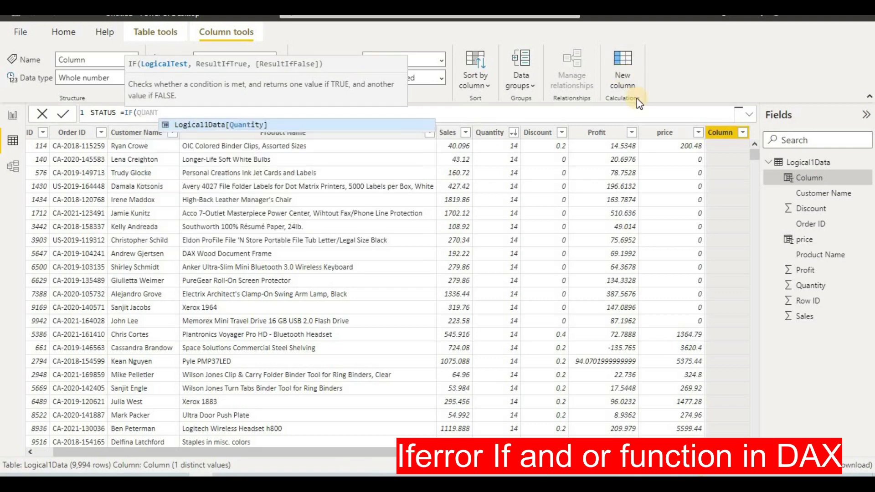
{"action": "left_click", "coordinate": [280, 124]}
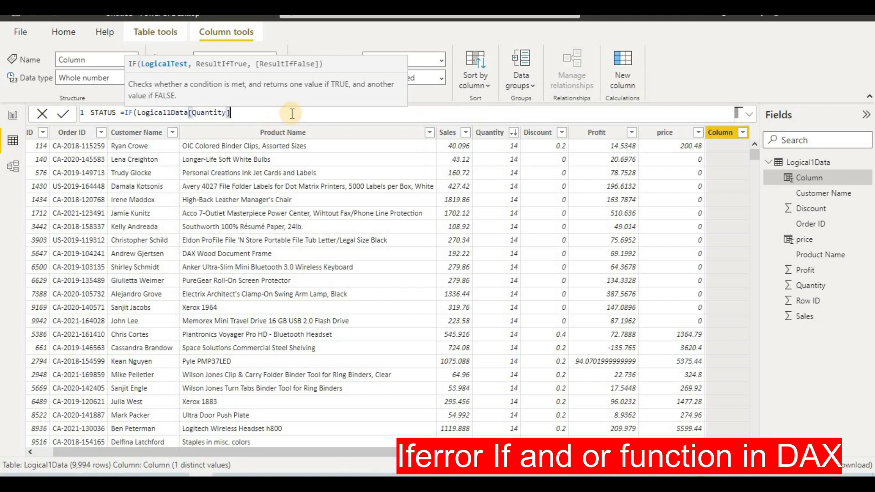
{"action": "type", "text": "=>"}
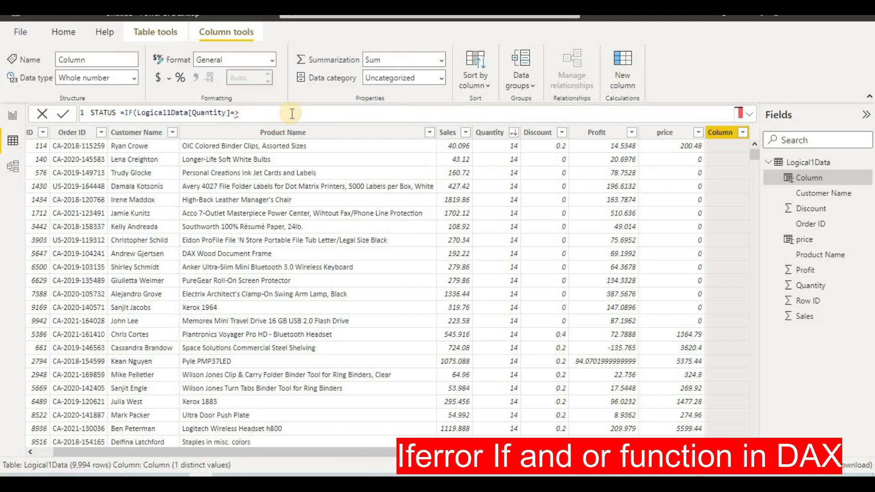
{"action": "type", "text": "10"}
{"action": "type", "text": ","}
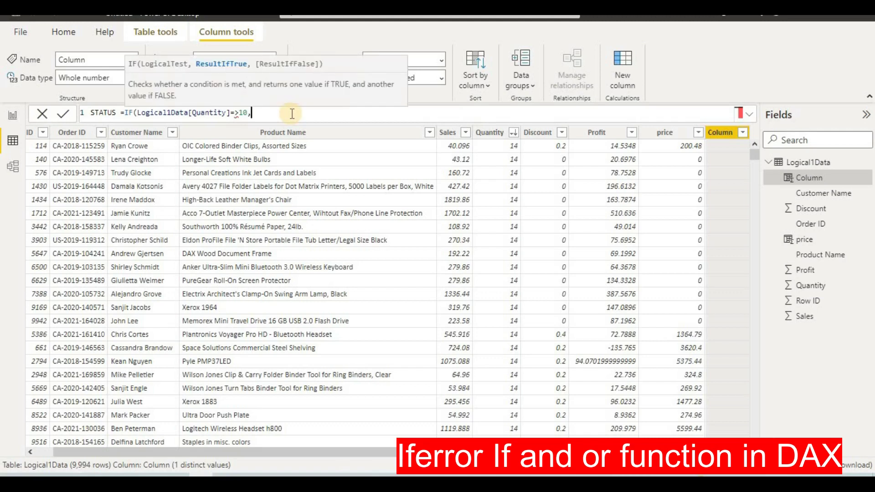
Step: Complete the IF formula with "Good Sales" as the true result and "Average Sales" as the false result, and commit it
{"action": "type", "text": "\"gre"}
{"action": "key", "text": "BackSpace"}
{"action": "key", "text": "BackSpace"}
{"action": "key", "text": "BackSpace"}
{"action": "type", "text": "G"}
{"action": "type", "text": "oof"}
{"action": "key", "text": "BackSpace"}
{"action": "key", "text": "BackSpace"}
{"action": "type", "text": "d Sales\",\""}
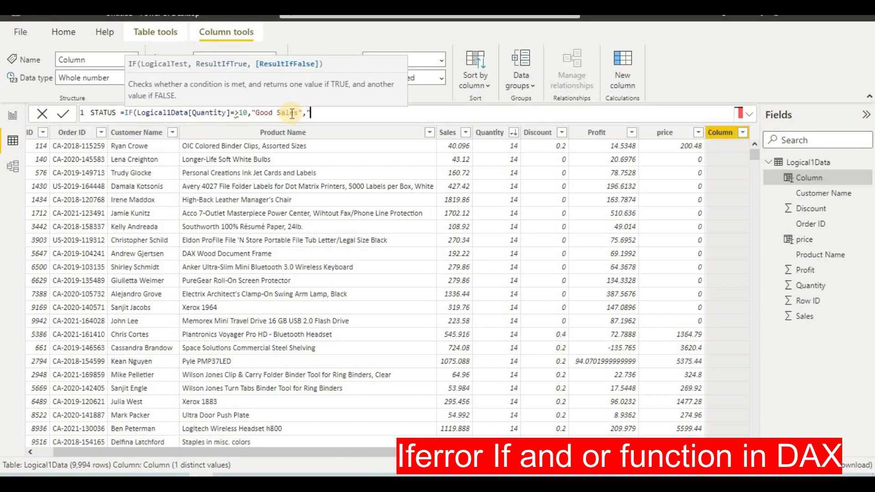
{"action": "type", "text": "Average Sales\")"}
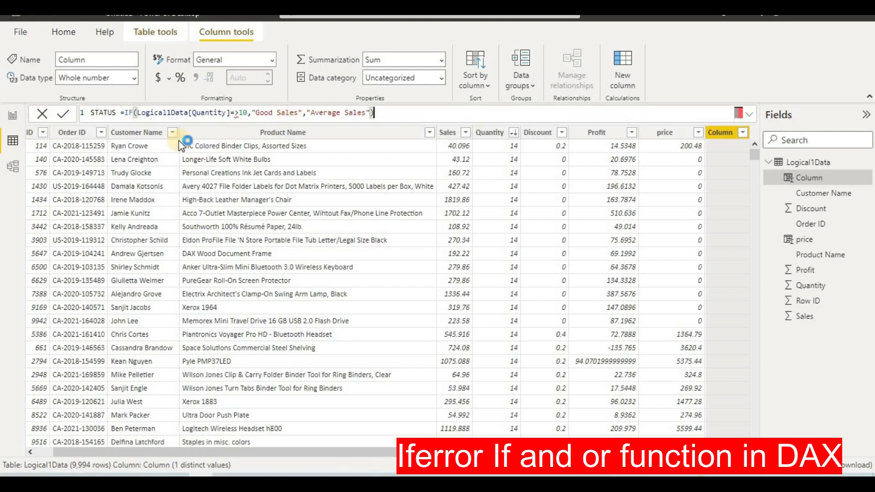
{"action": "left_click", "coordinate": [62, 114]}
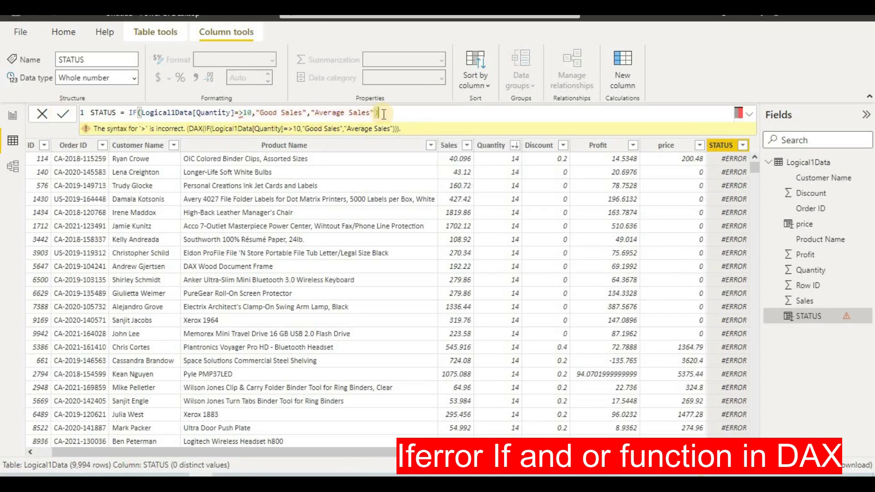
Step: Correct the comparison operator in the STATUS formula to >= and commit the change
{"action": "left_click", "coordinate": [247, 111]}
{"action": "key", "text": "BackSpace"}
{"action": "key", "text": "Left"}
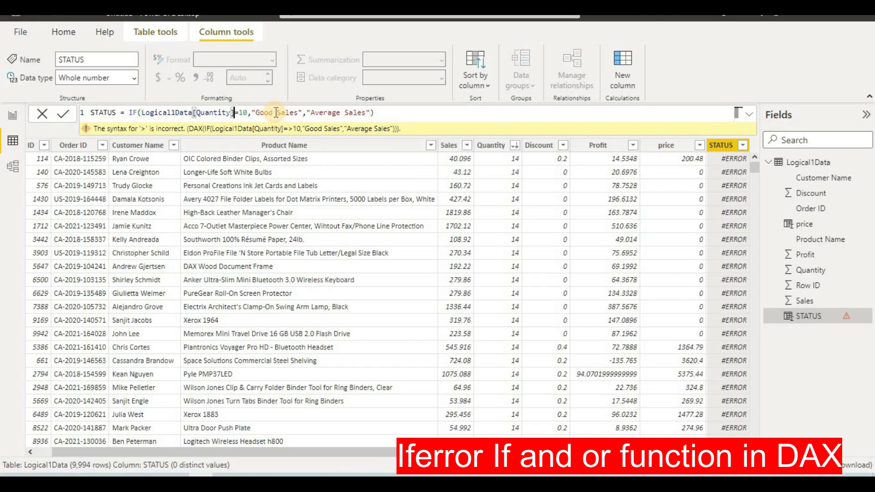
{"action": "type", "text": ">"}
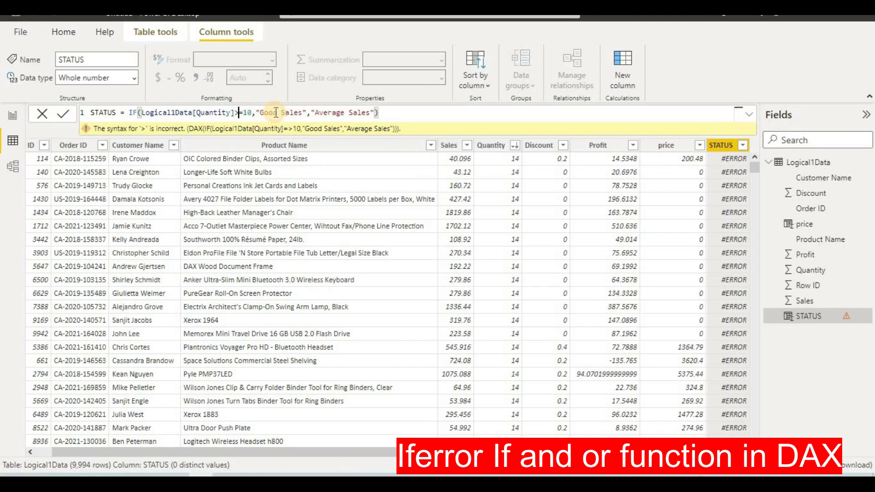
{"action": "left_click", "coordinate": [61, 115]}
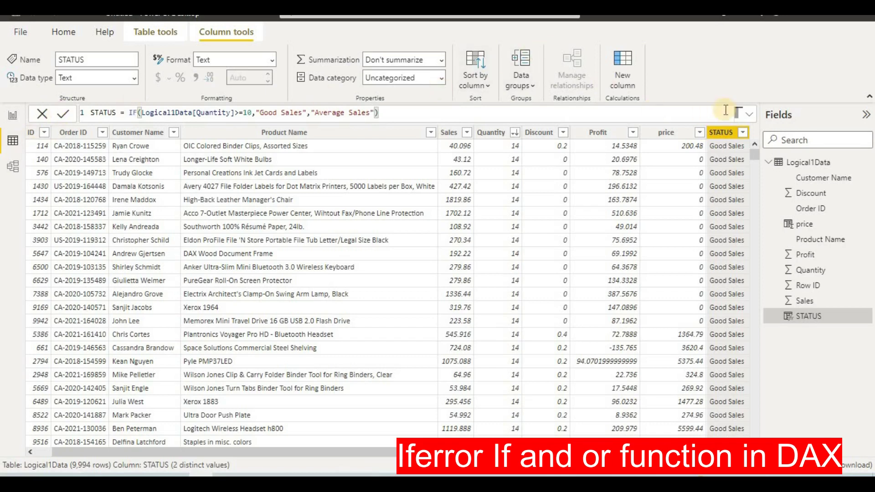
Step: Sort the table by Quantity in ascending order and check the STATUS values of the low-quantity rows against the formula
{"action": "left_click", "coordinate": [743, 132]}
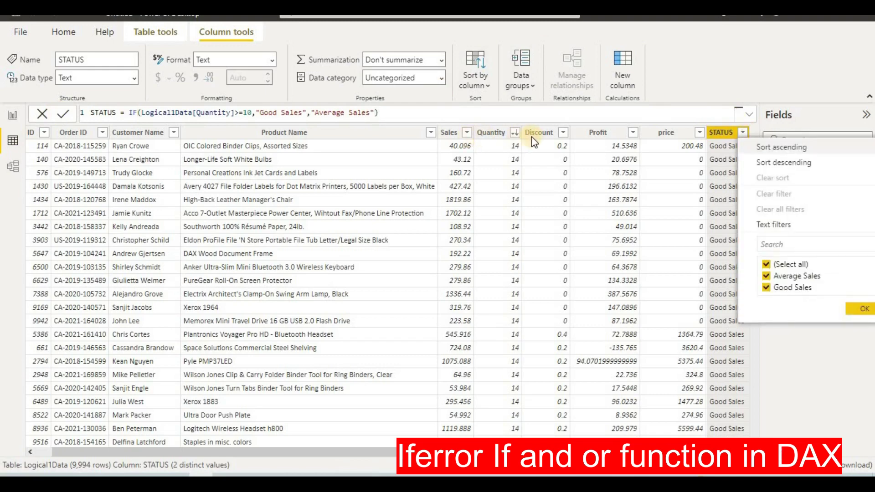
{"action": "left_click", "coordinate": [516, 135]}
{"action": "left_click", "coordinate": [516, 134]}
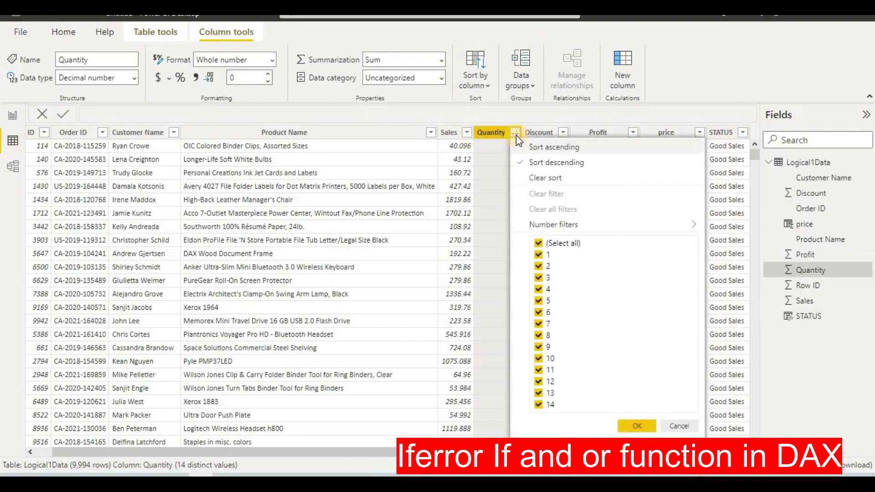
{"action": "left_click", "coordinate": [519, 147]}
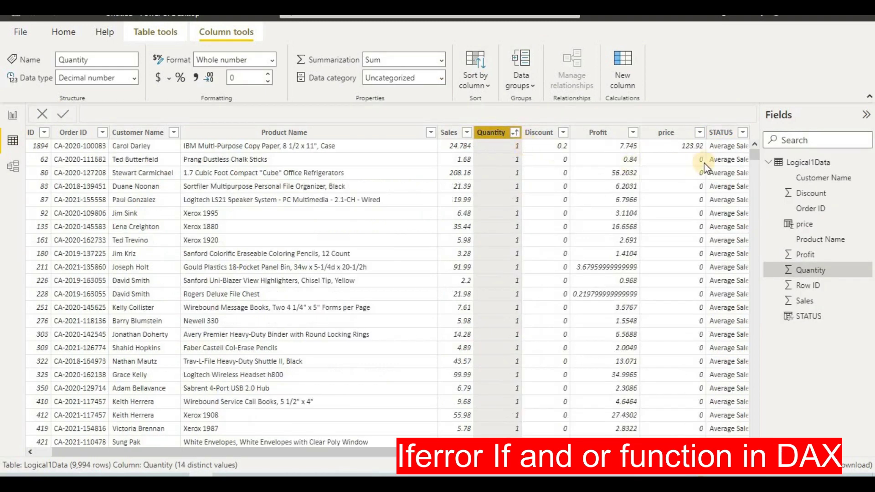
{"action": "scroll", "coordinate": [719, 161], "scroll_direction": "down", "scroll_amount": 7}
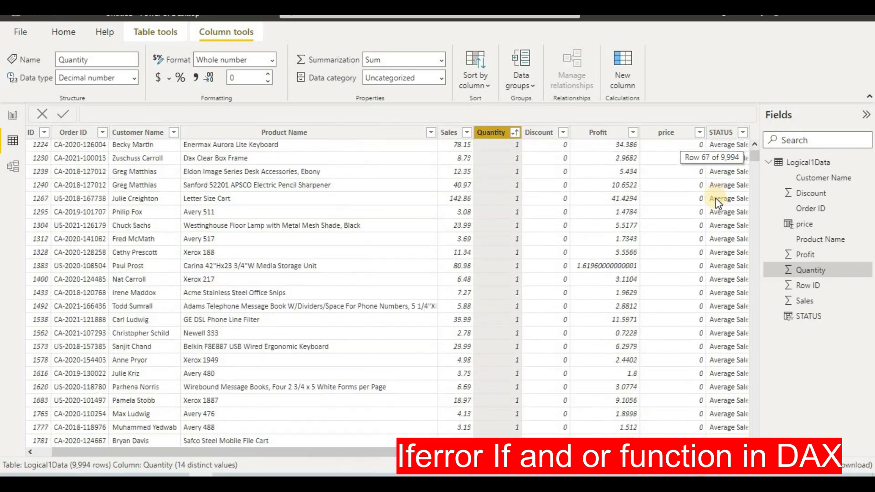
{"action": "scroll", "coordinate": [719, 166], "scroll_direction": "up", "scroll_amount": 7}
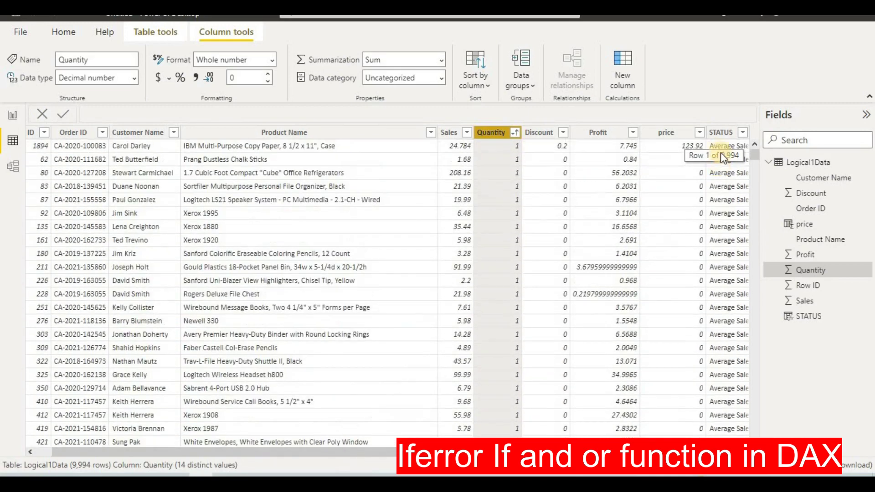
{"action": "left_click", "coordinate": [723, 146]}
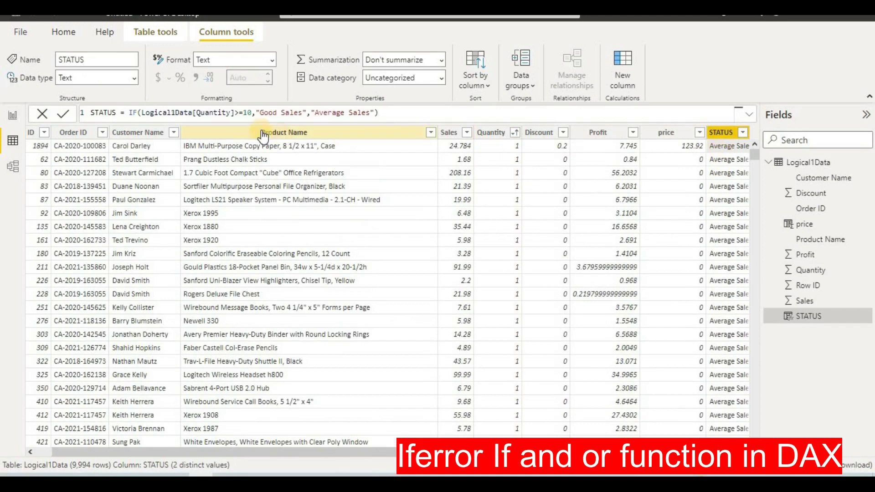
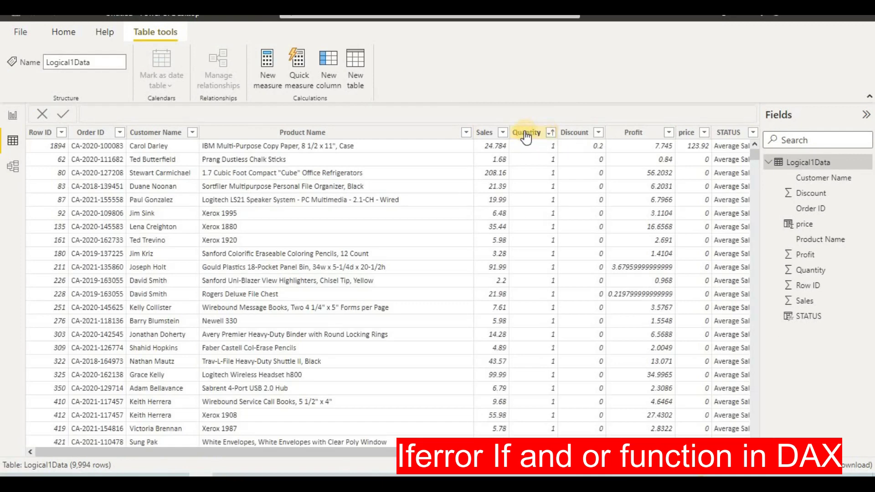
Step: Sort by Quantity in descending order to check the STATUS values of the highest quantities
{"action": "left_click", "coordinate": [526, 134]}
{"action": "left_click", "coordinate": [551, 133]}
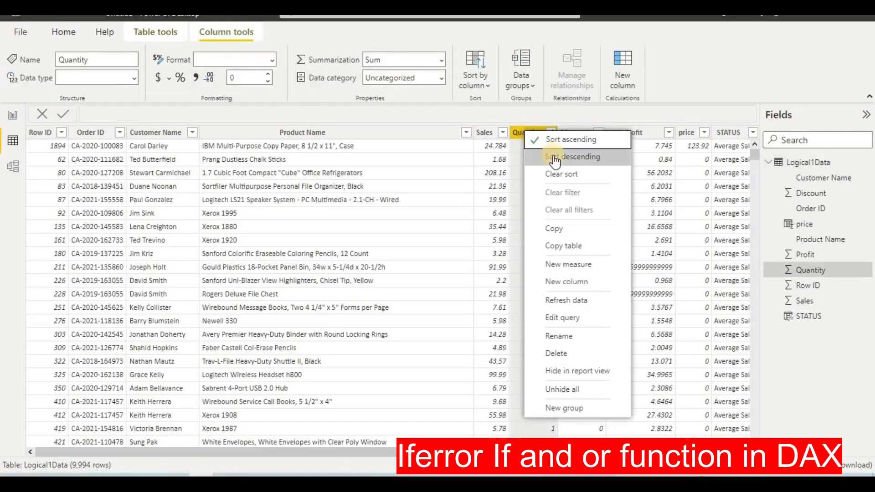
{"action": "left_click", "coordinate": [592, 156]}
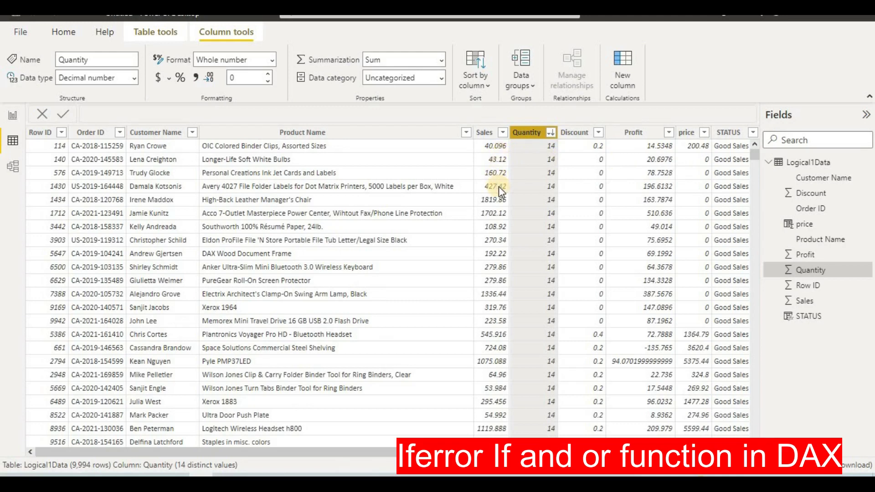
Step: Sort the table by the Sales column in ascending order to view the lowest sales, and switch it to descending order
{"action": "left_click", "coordinate": [503, 132]}
{"action": "left_click", "coordinate": [503, 132]}
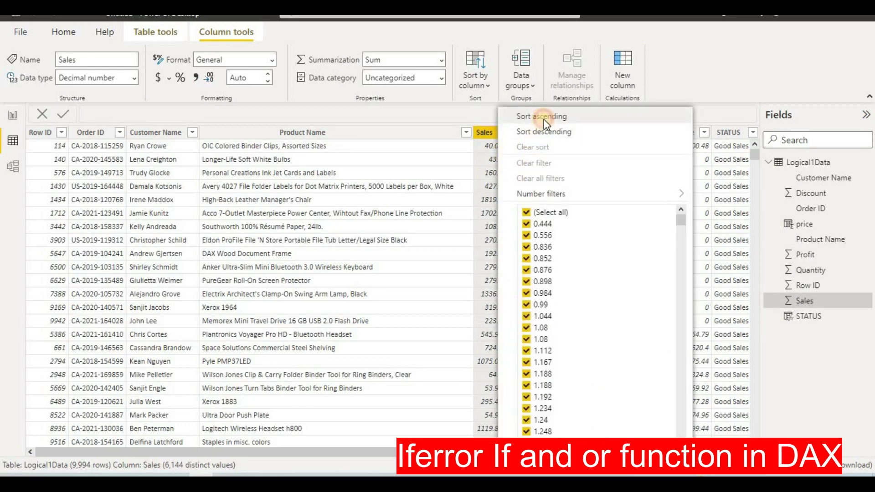
{"action": "left_click", "coordinate": [543, 117]}
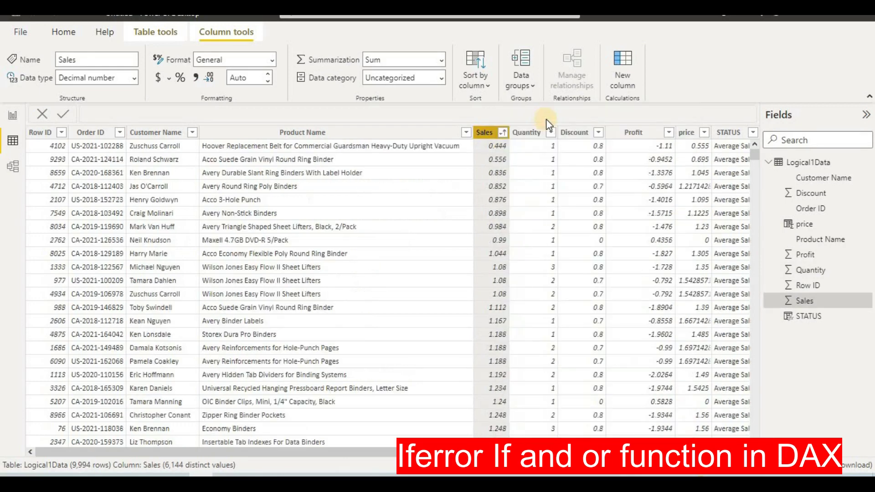
{"action": "left_click", "coordinate": [503, 132]}
{"action": "left_click", "coordinate": [559, 167]}
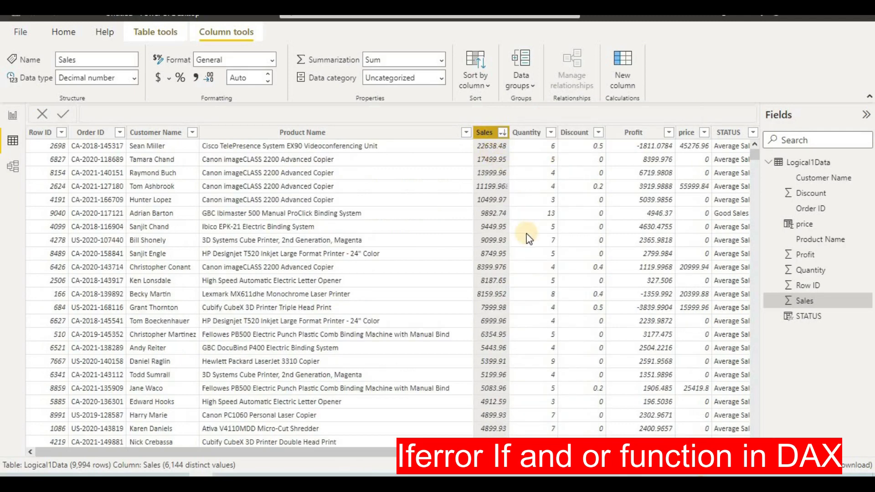
Step: Examine the rows with the highest sales and compare their Quantity and STATUS values
{"action": "scroll", "coordinate": [527, 233], "scroll_direction": "down", "scroll_amount": 7}
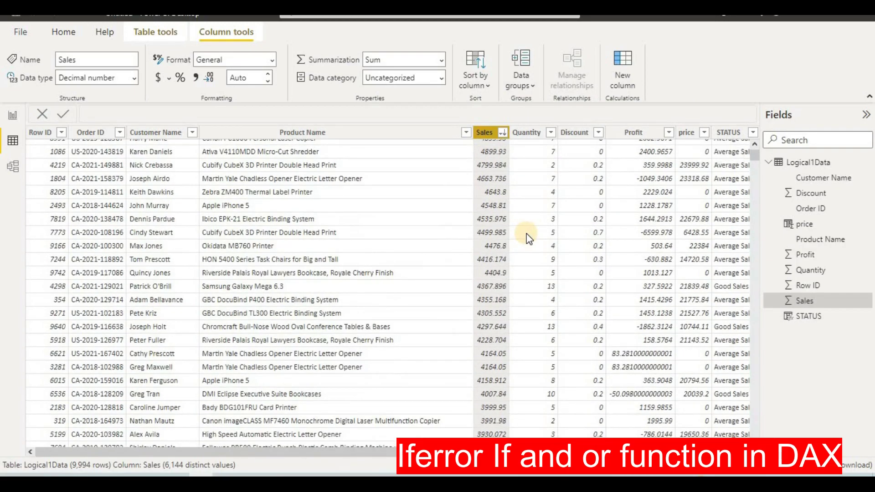
{"action": "scroll", "coordinate": [528, 239], "scroll_direction": "up", "scroll_amount": 4}
{"action": "scroll", "coordinate": [528, 238], "scroll_direction": "down", "scroll_amount": 8}
{"action": "scroll", "coordinate": [524, 239], "scroll_direction": "up", "scroll_amount": 10}
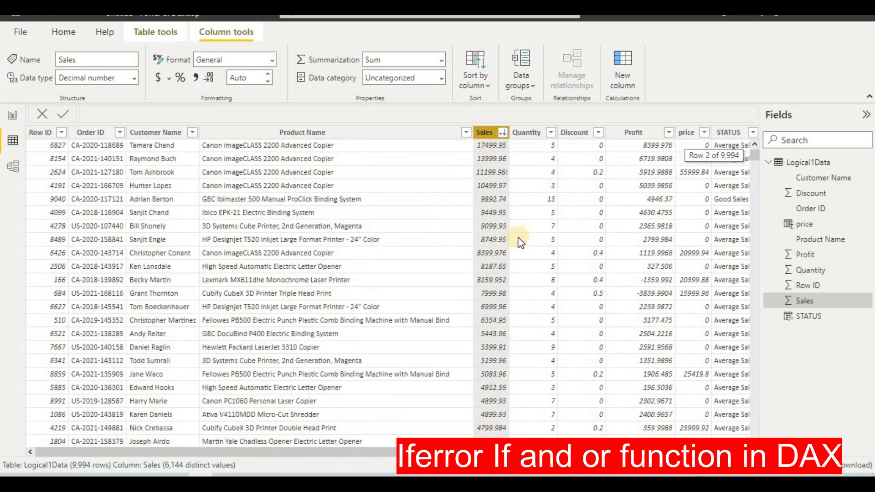
{"action": "scroll", "coordinate": [520, 241], "scroll_direction": "up", "scroll_amount": 1}
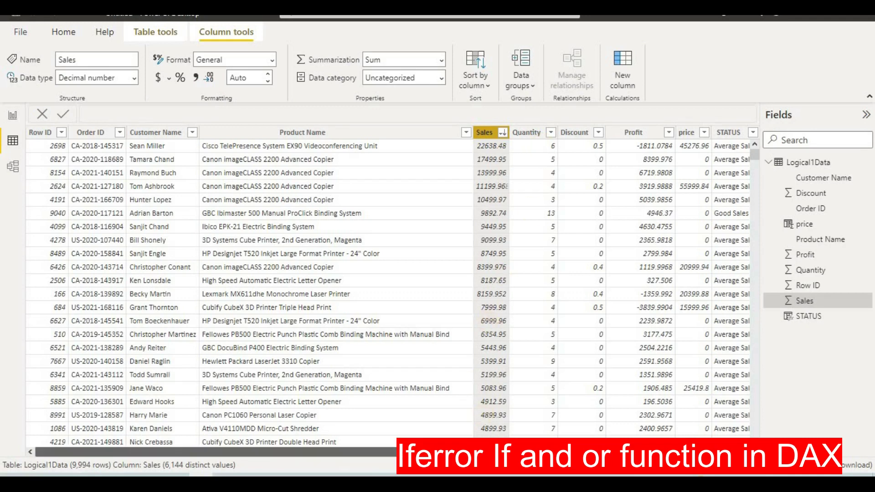
{"action": "left_click_drag", "start_coordinate": [214, 452], "coordinate": [223, 451]}
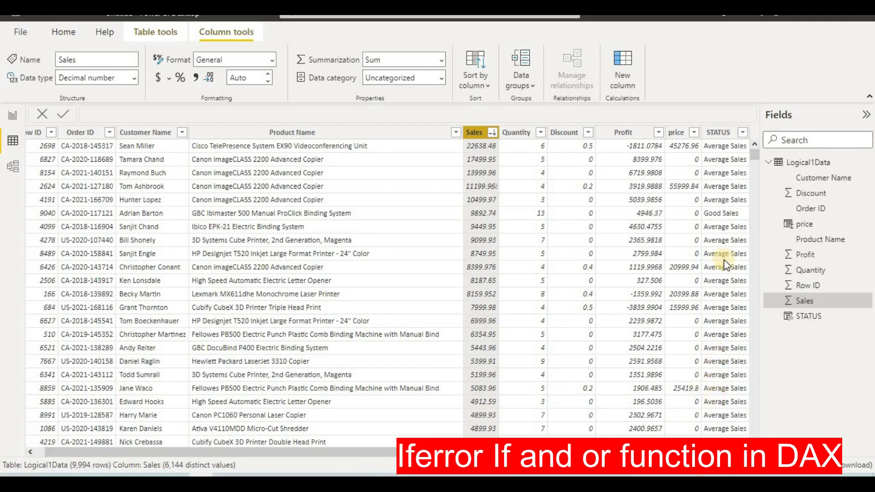
Step: Create a calculated column named best sales and start its formula with IF and AND, testing Logical1Data[Sales]>=4000 as the first condition
{"action": "left_click", "coordinate": [633, 75]}
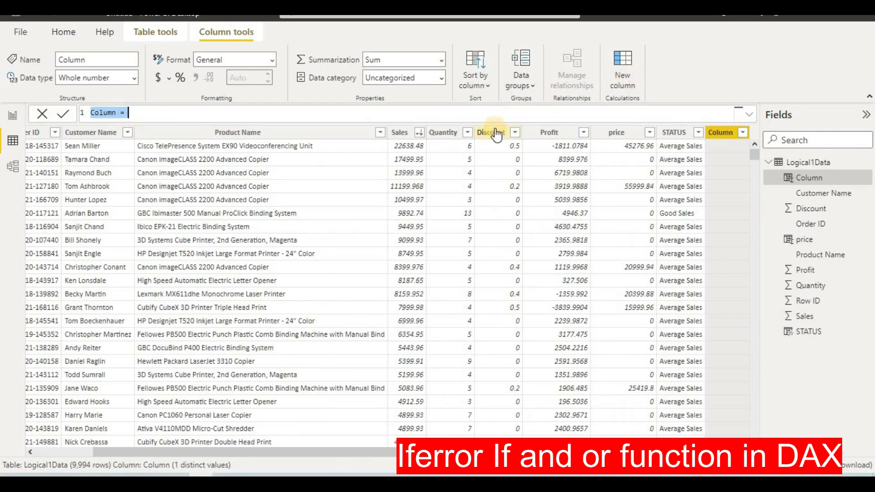
{"action": "type", "text": "best sales"}
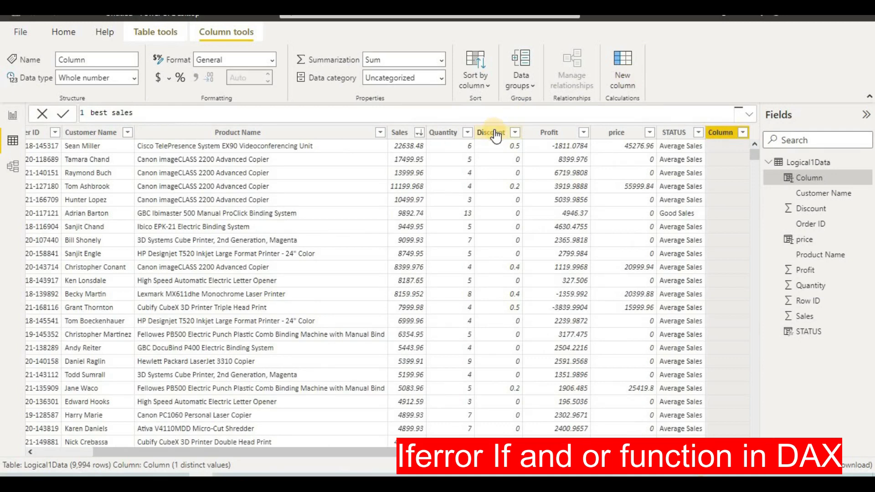
{"action": "type", "text": "=if(a"}
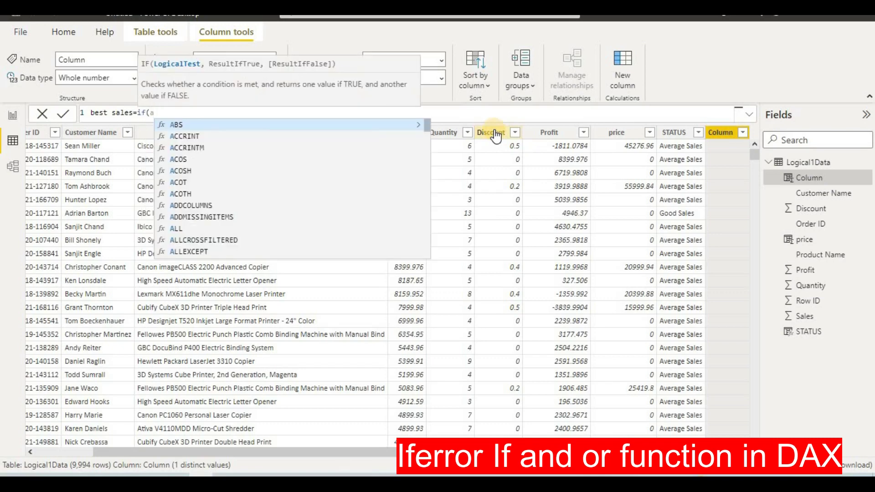
{"action": "type", "text": "nd("}
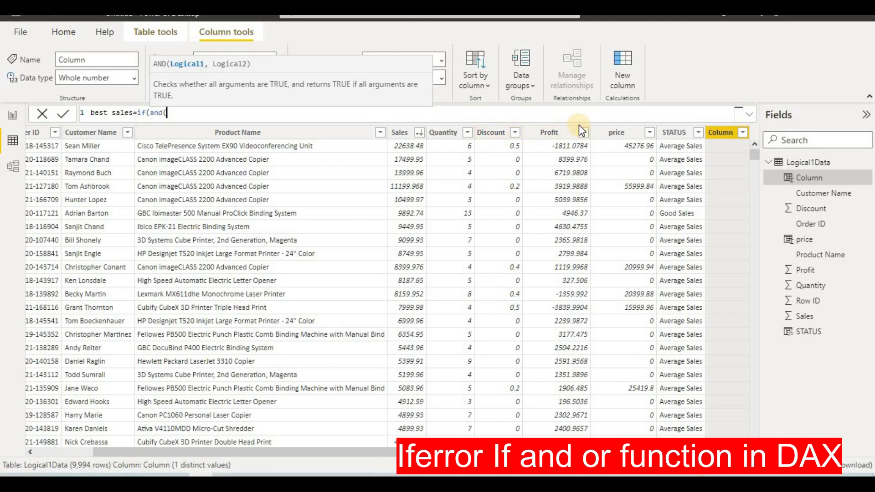
{"action": "type", "text": "sales"}
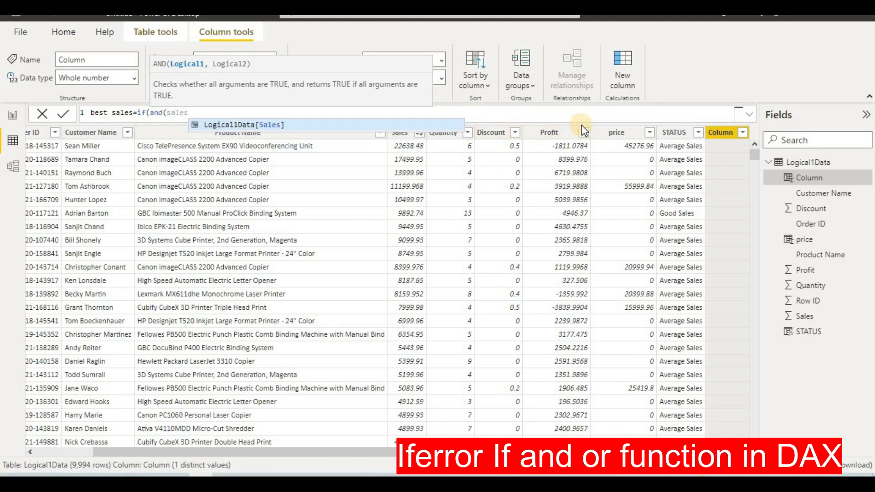
{"action": "left_click", "coordinate": [352, 124]}
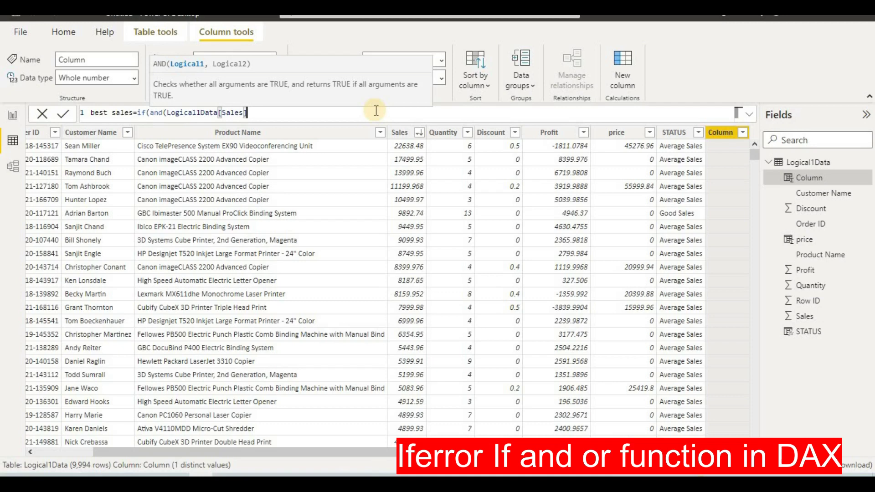
{"action": "type", "text": ">="}
{"action": "type", "text": "4000,"}
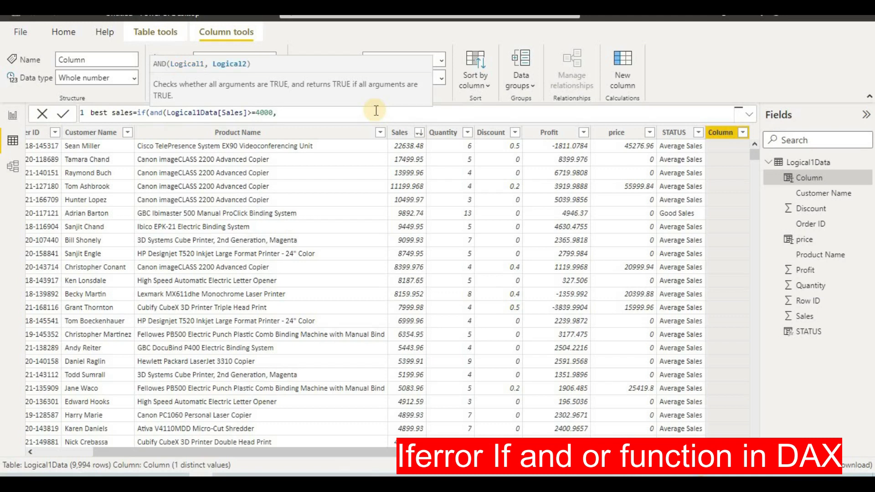
Step: Add Logical1Data[Quantity]=>10 as the second condition of the AND function
{"action": "type", "text": "qar"}
{"action": "key", "text": "BackSpace"}
{"action": "key", "text": "BackSpace"}
{"action": "type", "text": "ua"}
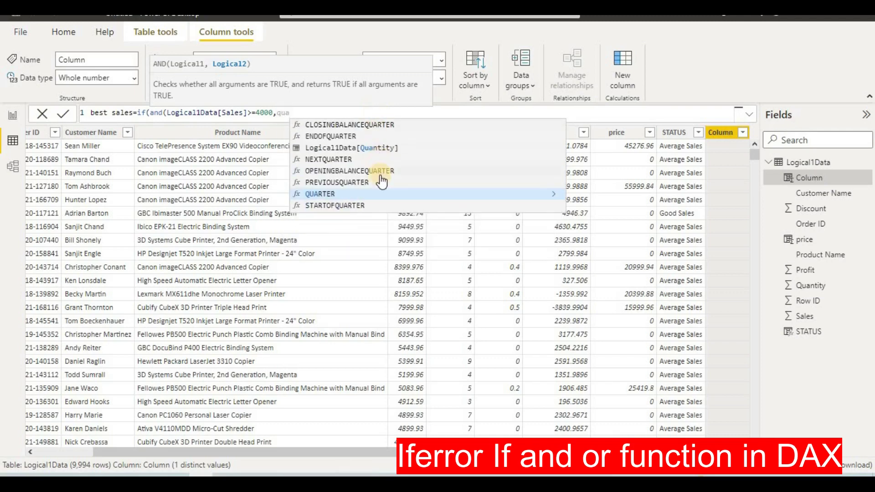
{"action": "left_click", "coordinate": [397, 148]}
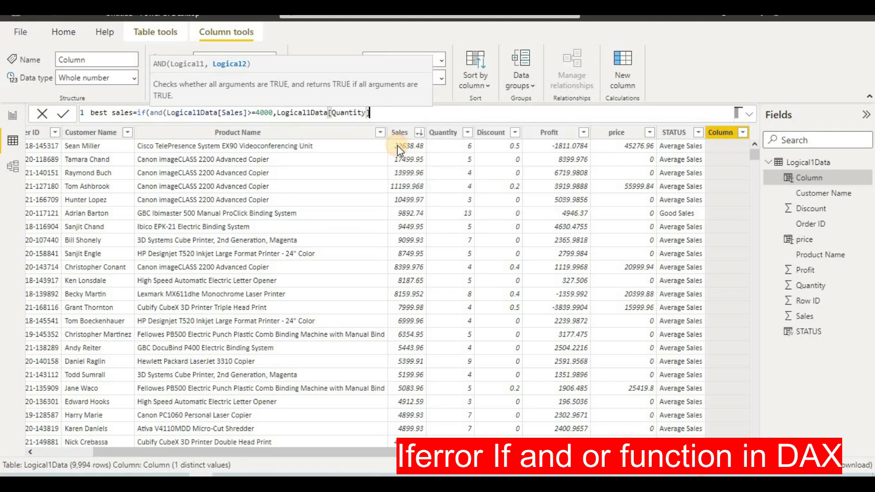
{"action": "type", "text": ">"}
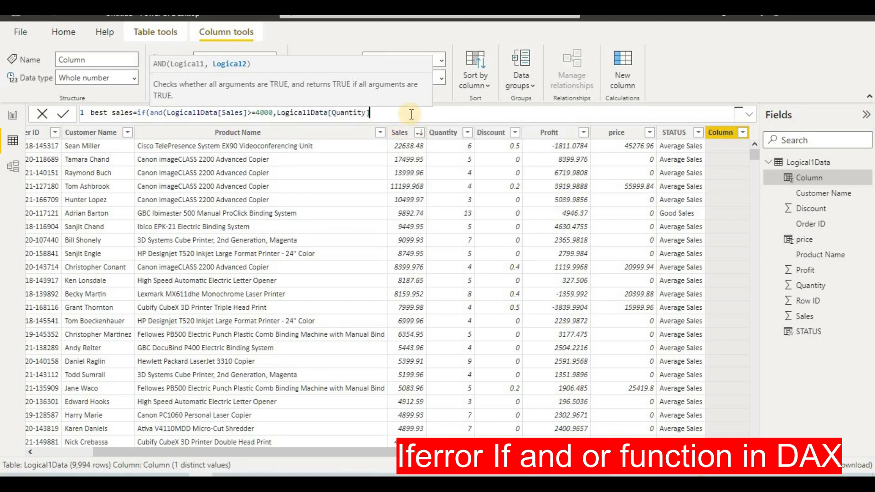
{"action": "type", "text": "=>10"}
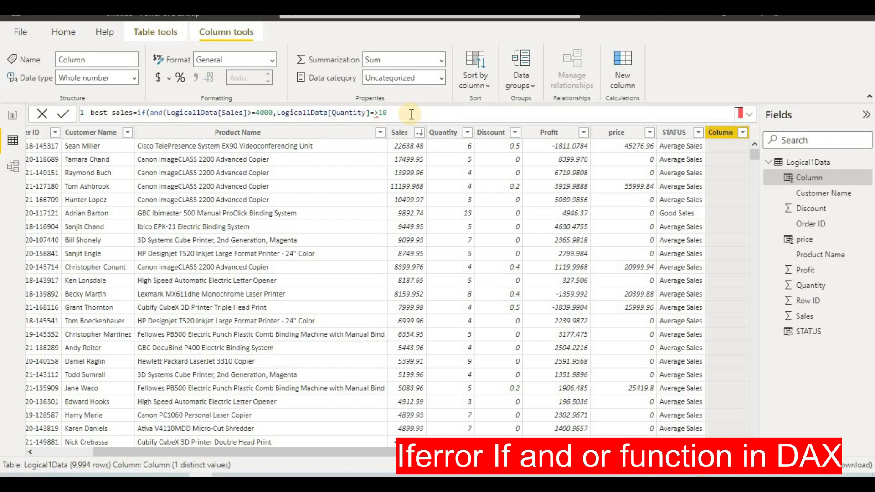
Step: Finish the best sales formula with the results "excellent" and "average" and commit it
{"action": "type", "text": ",\""}
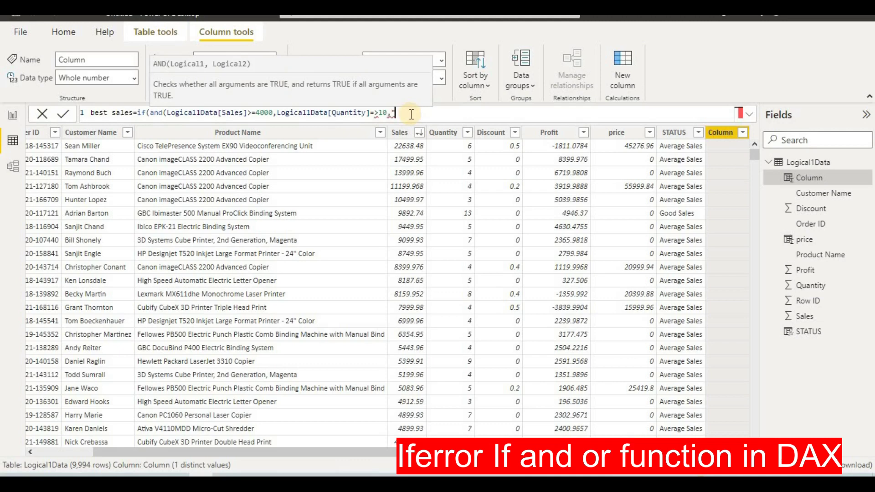
{"action": "type", "text": "excellent\",\"average"}
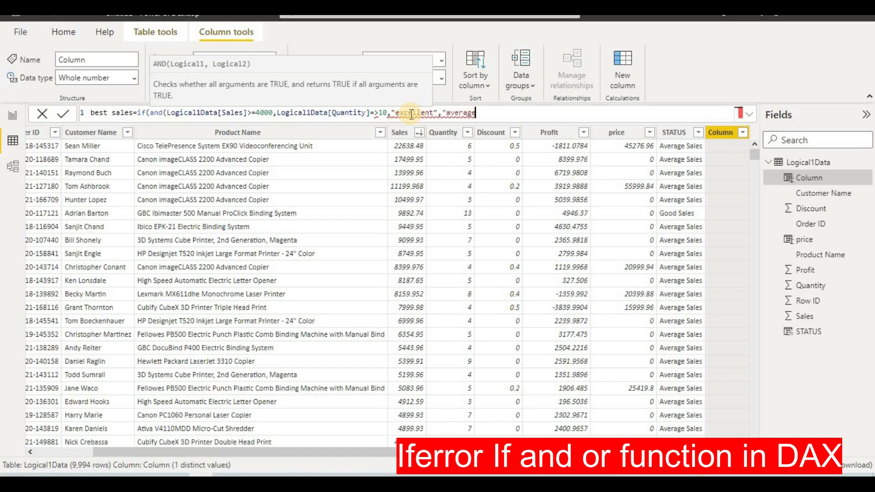
{"action": "type", "text": "\")"}
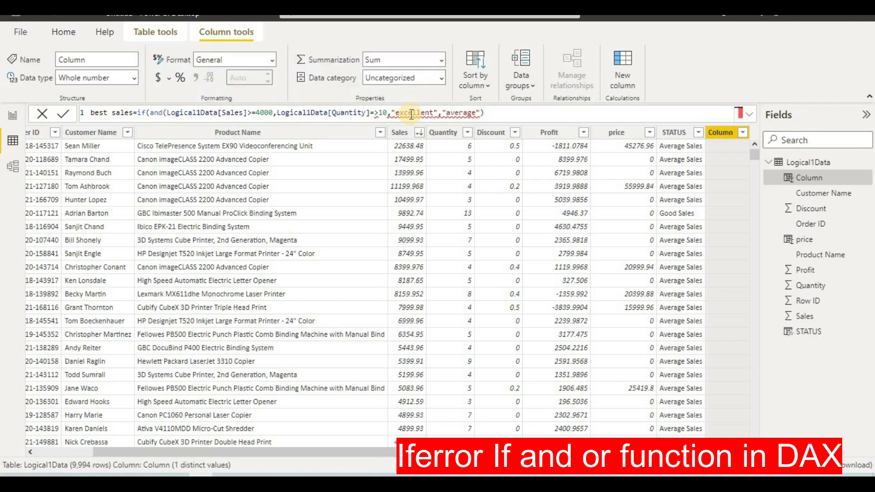
{"action": "key", "text": "Return"}
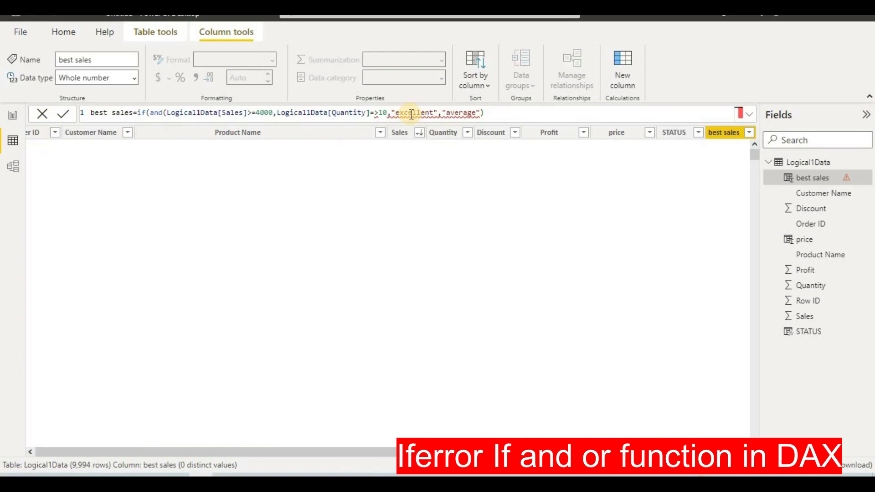
Step: Close the AND function after the Quantity condition, separate it from "excellent" with a comma, and commit the formula
{"action": "left_click", "coordinate": [411, 113]}
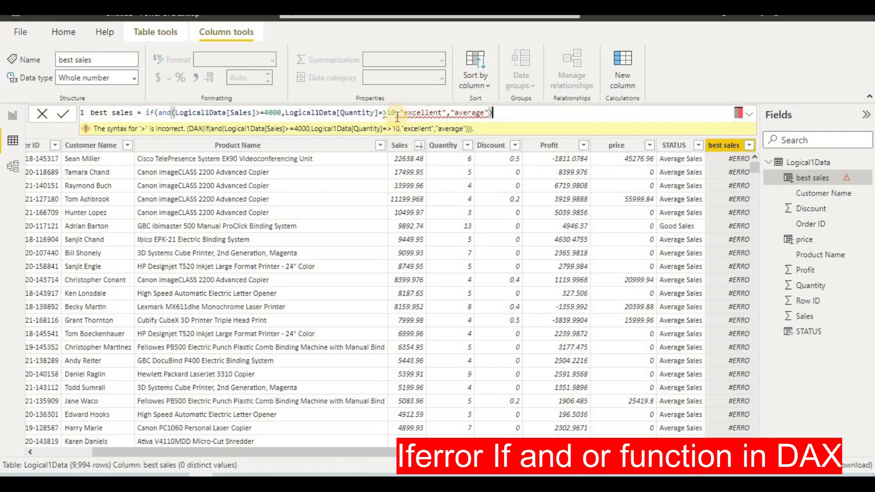
{"action": "left_click", "coordinate": [397, 114]}
{"action": "key", "text": "BackSpace"}
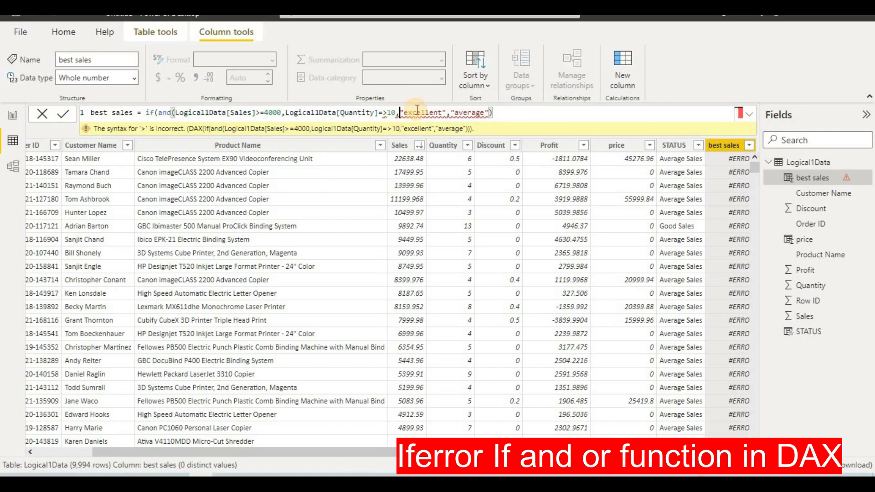
{"action": "type", "text": ")"}
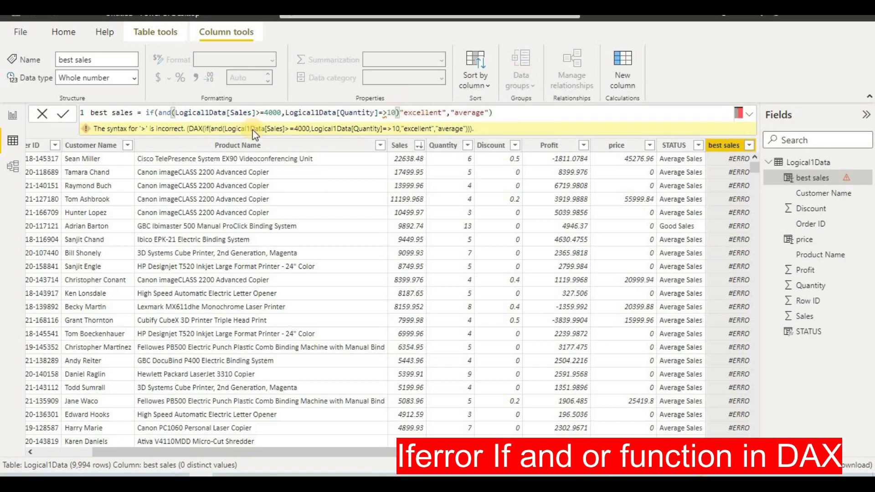
{"action": "left_click", "coordinate": [63, 119]}
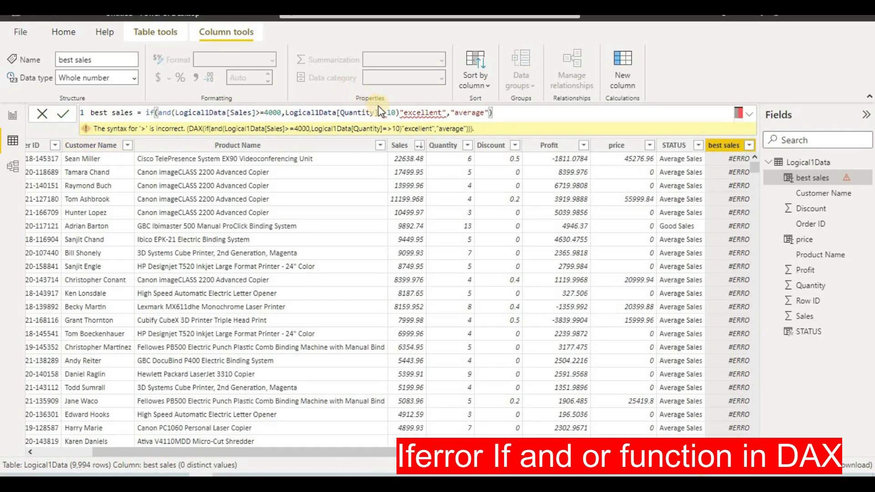
{"action": "left_click", "coordinate": [401, 112]}
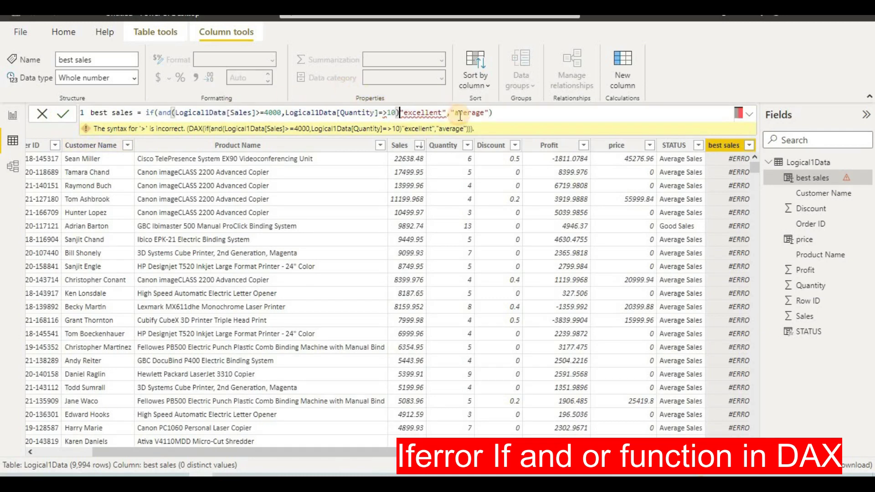
{"action": "type", "text": ","}
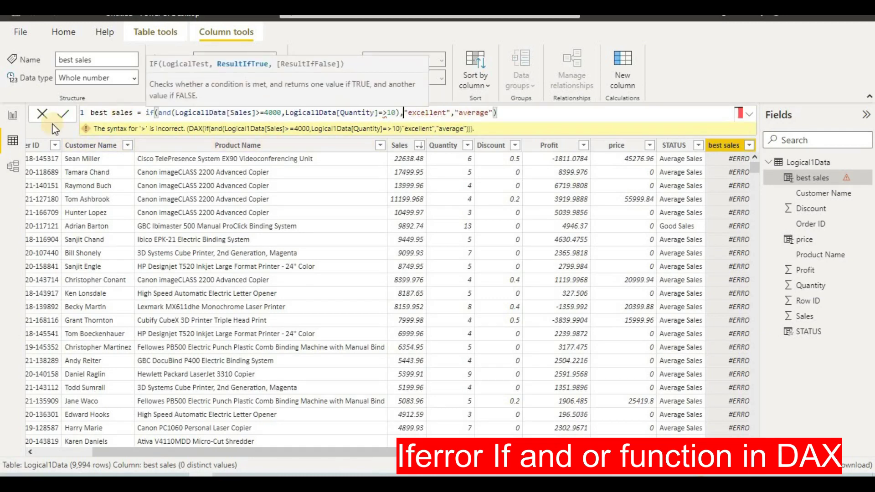
{"action": "left_click", "coordinate": [62, 116]}
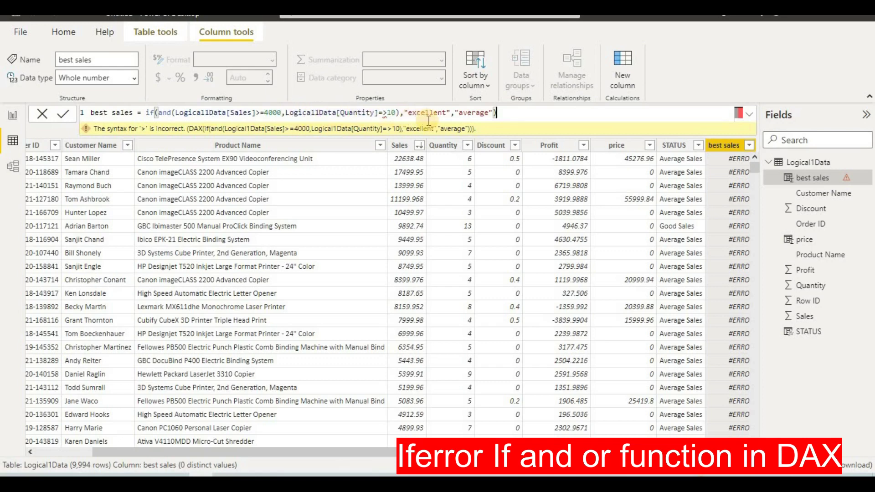
Step: Correct the Quantity comparison operator in the best sales formula to >= and commit the change
{"action": "left_click", "coordinate": [383, 112]}
{"action": "key", "text": "Delete"}
{"action": "key", "text": "Left"}
{"action": "type", "text": ">"}
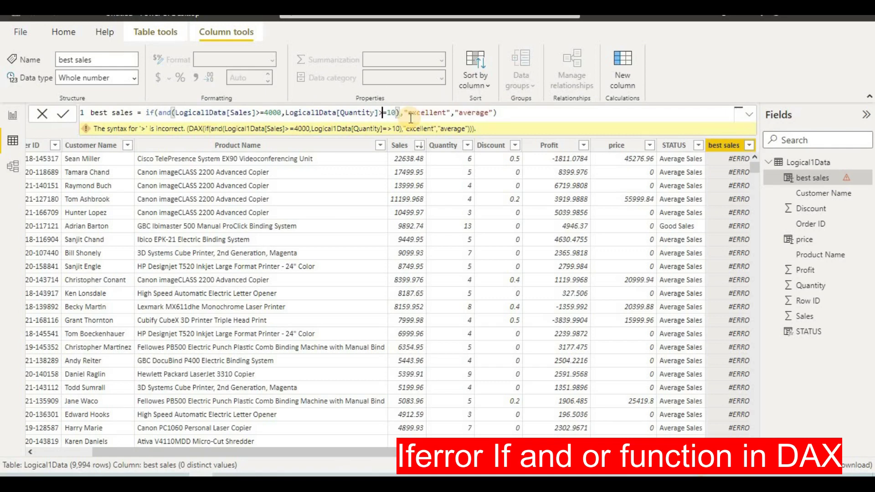
{"action": "left_click", "coordinate": [64, 114]}
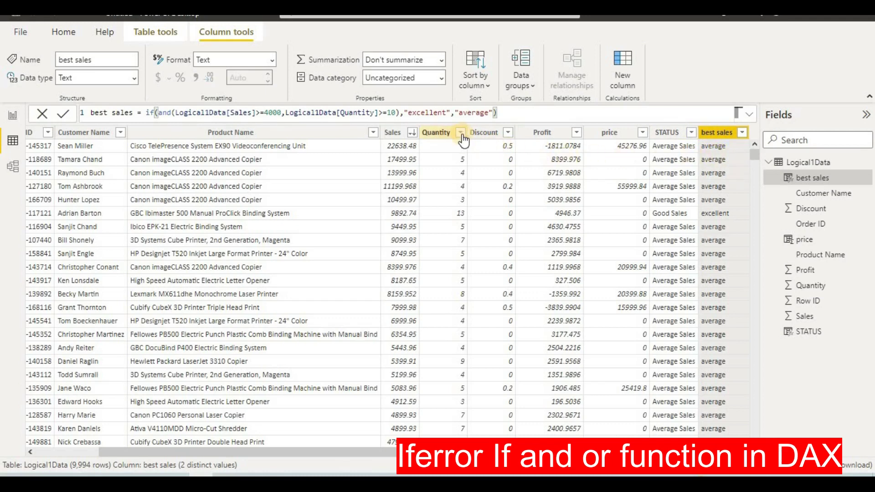
Step: Sort the table by Sales in ascending order to view the best sales values of the lowest sales
{"action": "left_click", "coordinate": [413, 135]}
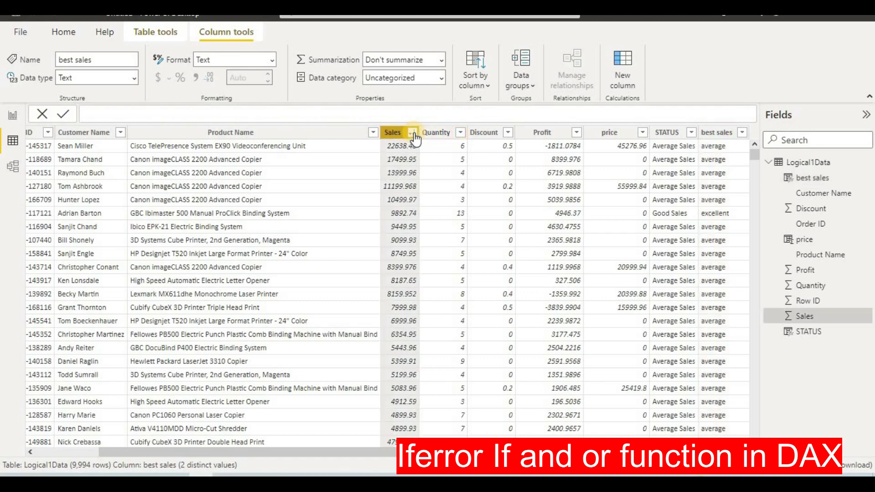
{"action": "left_click", "coordinate": [413, 132]}
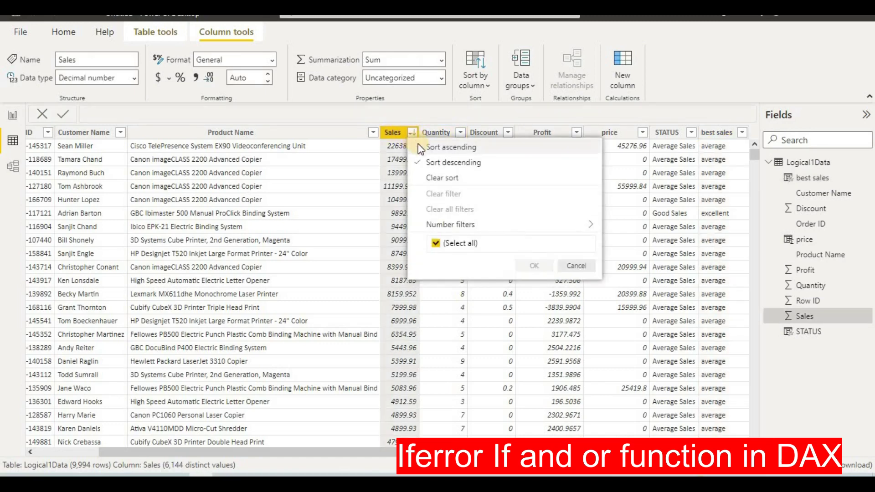
{"action": "left_click", "coordinate": [420, 148]}
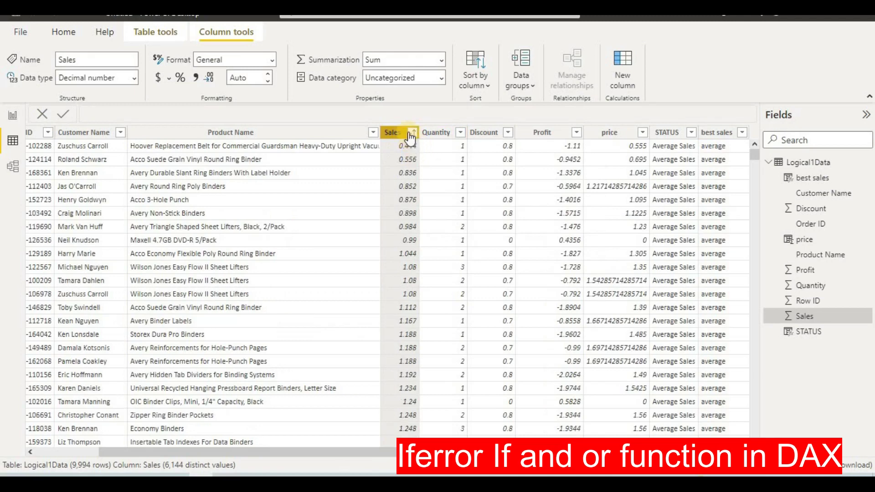
Step: Sort by Sales in descending order and check the best sales values against Sales and Quantity in the top rows
{"action": "left_click", "coordinate": [413, 133]}
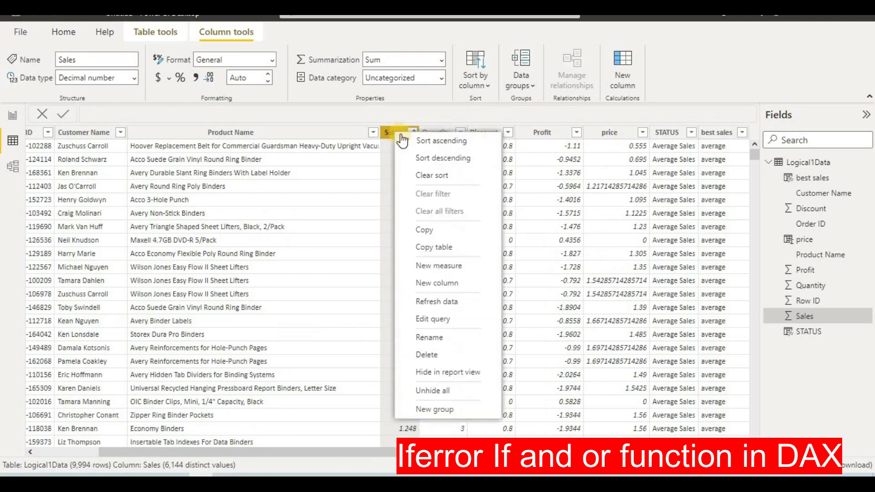
{"action": "left_click", "coordinate": [419, 157]}
{"action": "scroll", "coordinate": [430, 228], "scroll_direction": "down", "scroll_amount": 5}
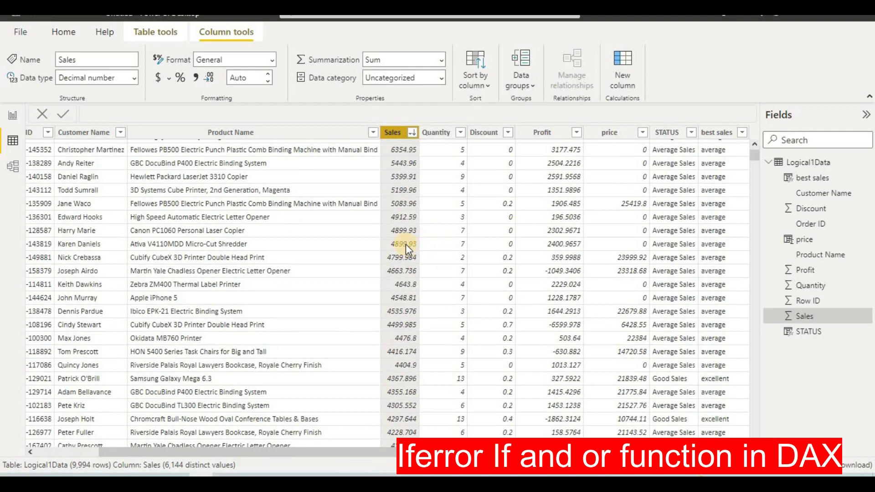
{"action": "scroll", "coordinate": [406, 244], "scroll_direction": "up", "scroll_amount": 5}
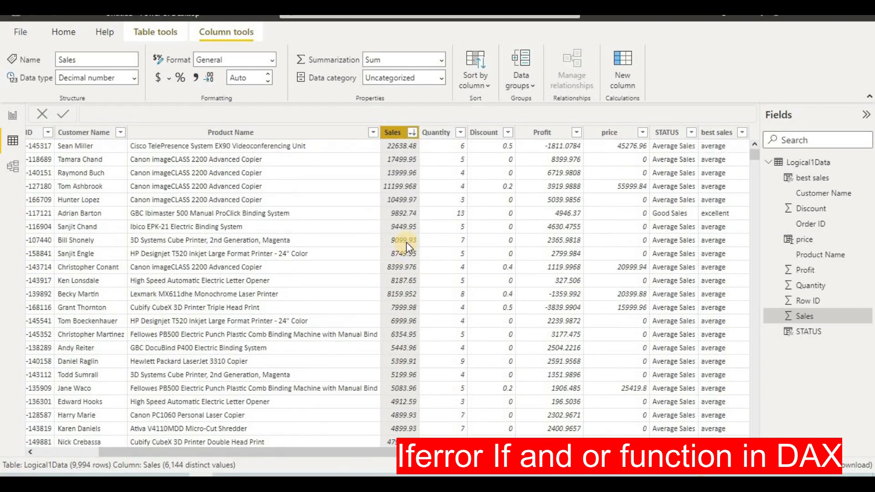
{"action": "scroll", "coordinate": [520, 218], "scroll_direction": "down", "scroll_amount": 3}
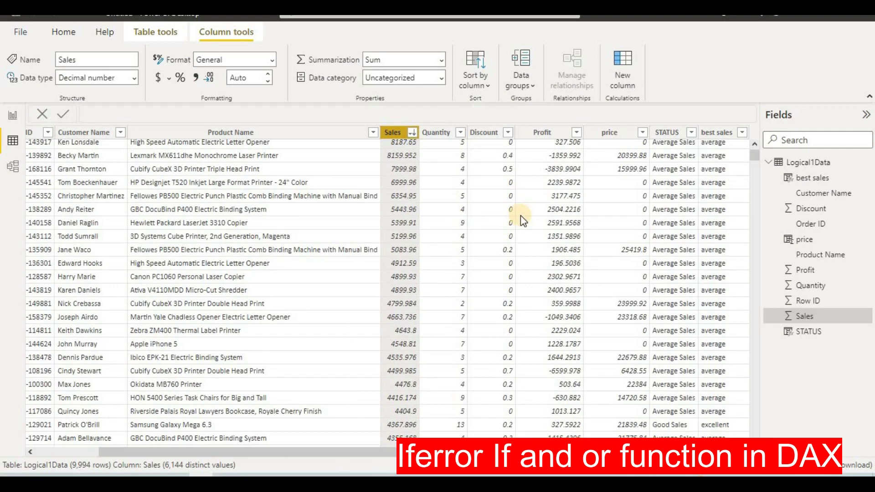
Step: Review the best sales values against Sales and Quantity down the sorted rows, and display the best sales column's formula
{"action": "scroll", "coordinate": [520, 215], "scroll_direction": "down", "scroll_amount": 1}
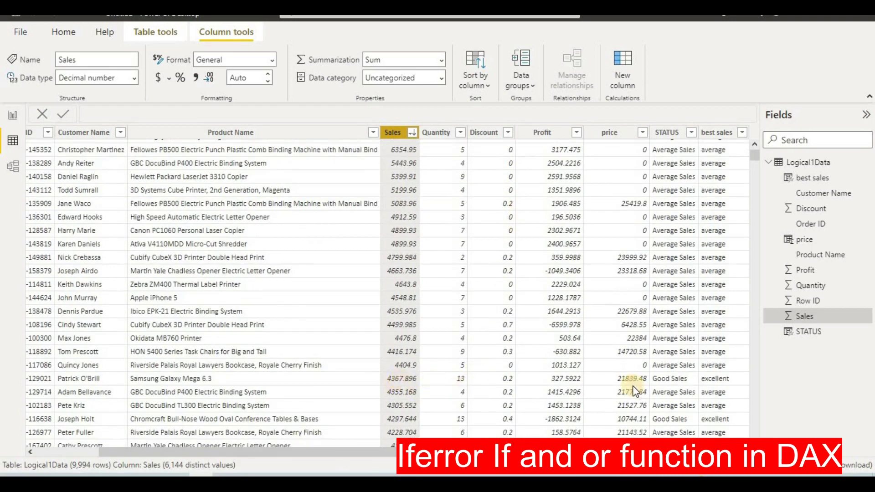
{"action": "scroll", "coordinate": [727, 356], "scroll_direction": "down", "scroll_amount": 3}
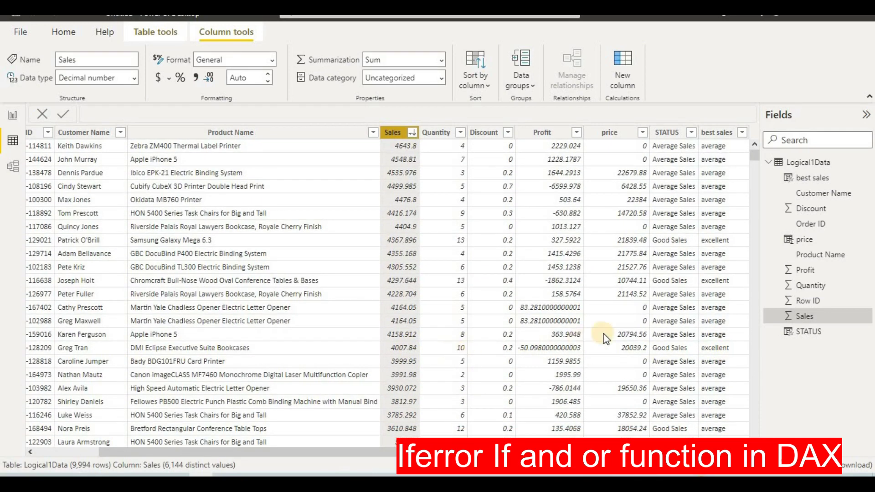
{"action": "scroll", "coordinate": [611, 326], "scroll_direction": "up", "scroll_amount": 7}
{"action": "scroll", "coordinate": [728, 250], "scroll_direction": "down", "scroll_amount": 2}
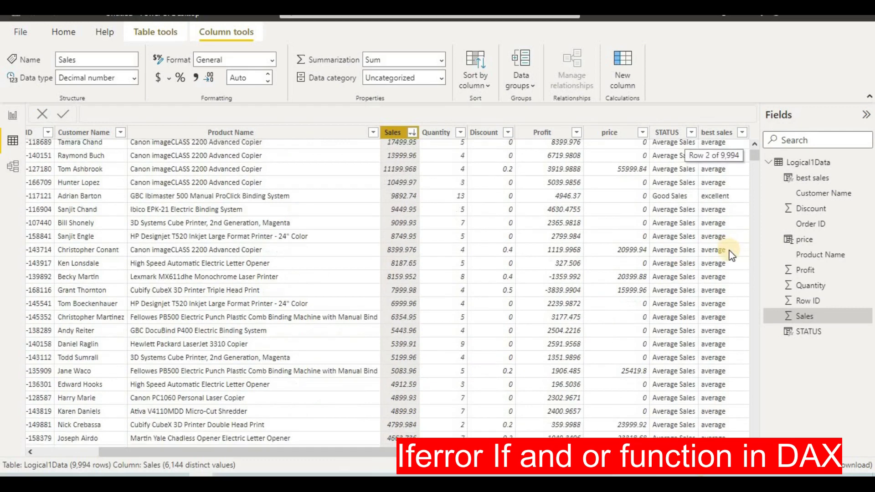
{"action": "scroll", "coordinate": [728, 251], "scroll_direction": "up", "scroll_amount": 2}
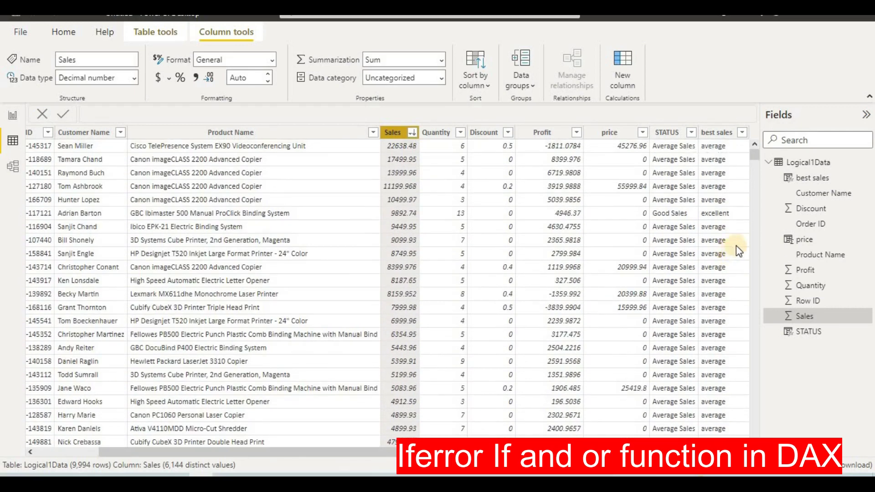
{"action": "left_click", "coordinate": [723, 133]}
{"action": "right_click", "coordinate": [723, 133]}
{"action": "key", "text": "Escape"}
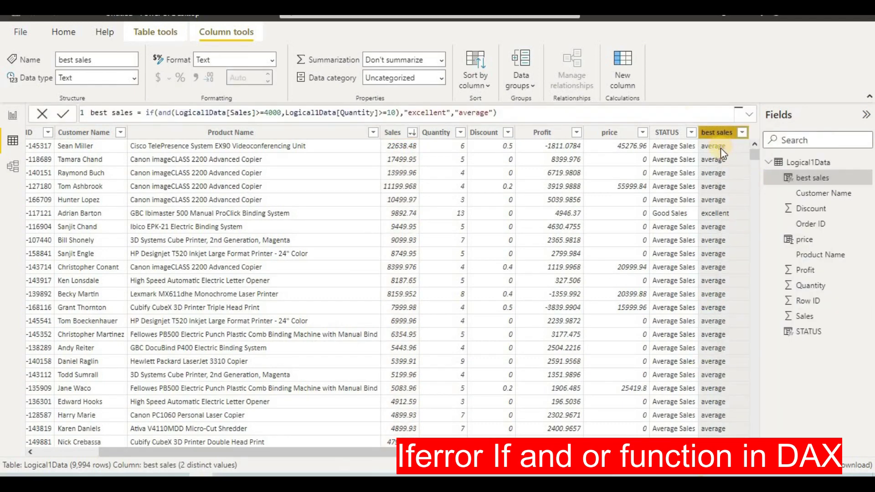
Step: Add a calculated column named best salesman and begin its formula with the OR function
{"action": "left_click", "coordinate": [619, 77]}
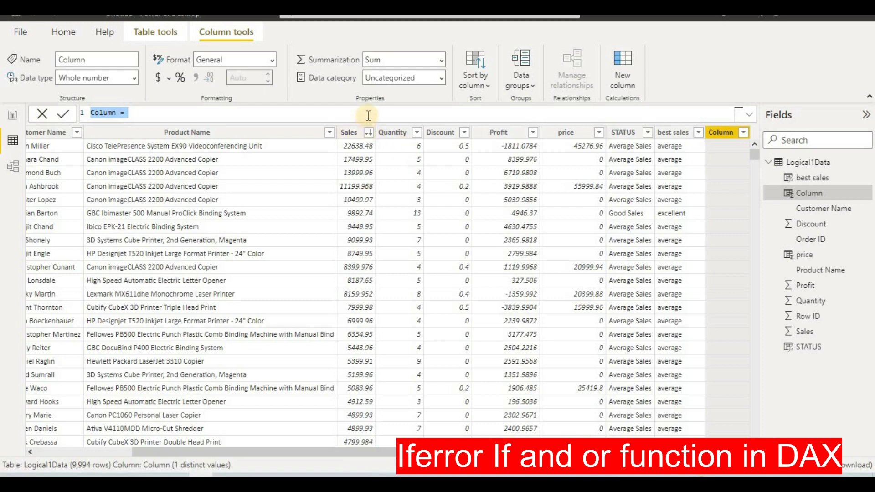
{"action": "key", "text": "BackSpace"}
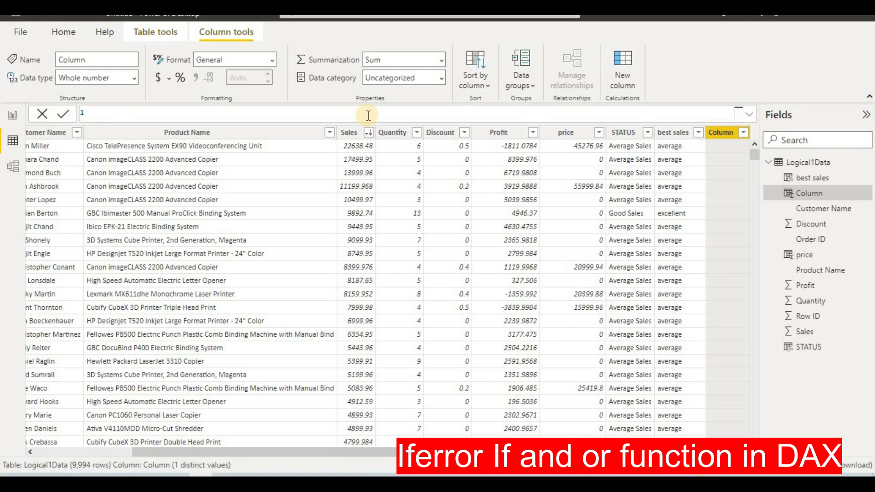
{"action": "type", "text": "sales"}
{"action": "key", "text": "BackSpace"}
{"action": "key", "text": "BackSpace"}
{"action": "key", "text": "BackSpace"}
{"action": "key", "text": "BackSpace"}
{"action": "key", "text": "BackSpace"}
{"action": "type", "text": "bestg c"}
{"action": "key", "text": "BackSpace"}
{"action": "key", "text": "BackSpace"}
{"action": "key", "text": "BackSpace"}
{"action": "type", "text": "sale"}
{"action": "key", "text": "BackSpace"}
{"action": "key", "text": "BackSpace"}
{"action": "key", "text": "BackSpace"}
{"action": "key", "text": "BackSpace"}
{"action": "type", "text": "salesman=or"}
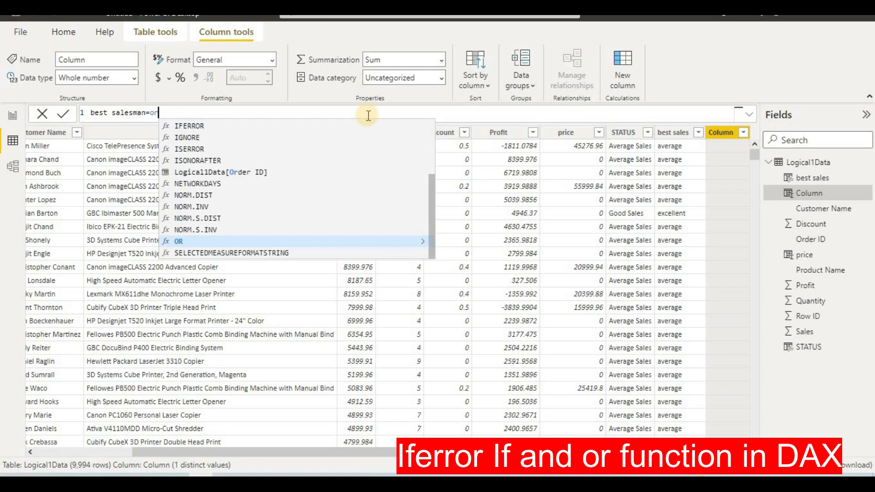
{"action": "type", "text": "("}
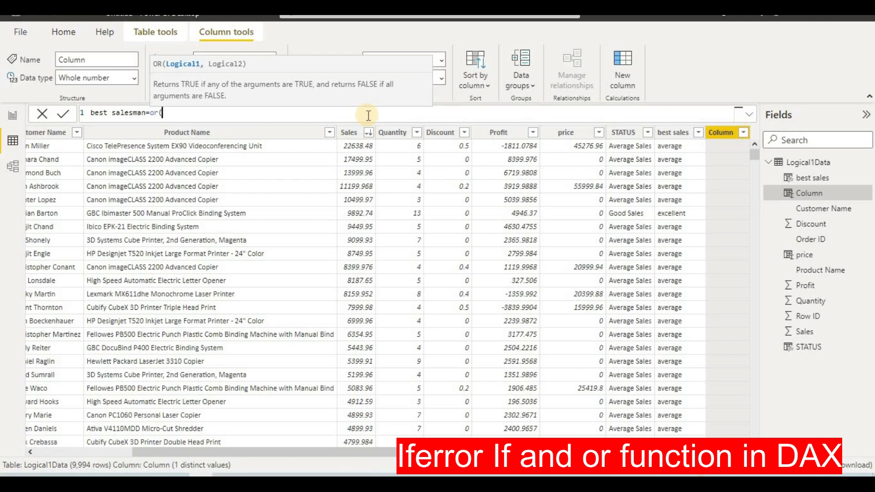
Step: Replace the start of the best salesman formula with IF and nest OR as its logical test
{"action": "key", "text": "BackSpace"}
{"action": "key", "text": "BackSpace"}
{"action": "key", "text": "BackSpace"}
{"action": "type", "text": "if"}
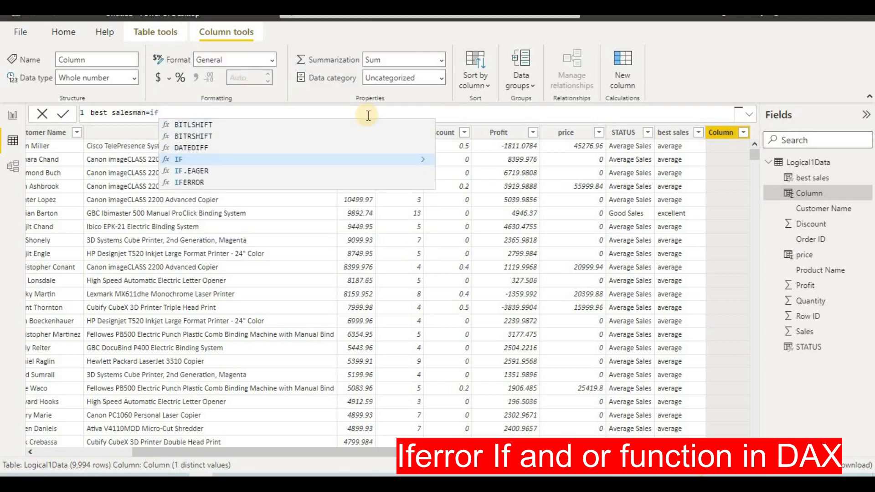
{"action": "type", "text": "(or"}
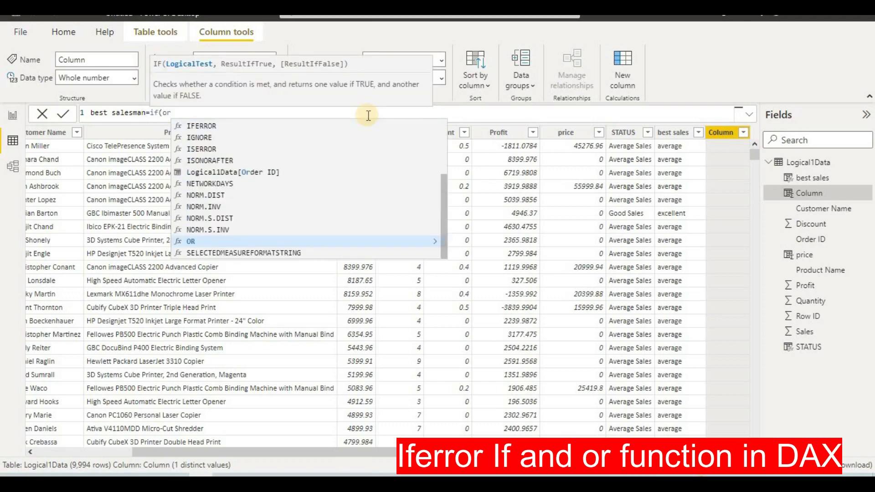
{"action": "type", "text": "("}
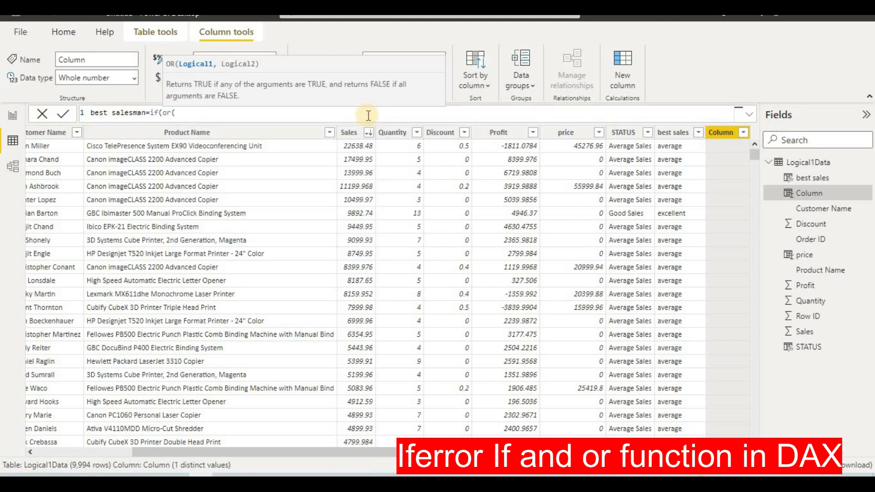
Step: Enter the OR conditions Logical1Data[Sales]>20000 and Logical1Data[Quantity]>10, close OR, and start the true result text
{"action": "type", "text": "sales"}
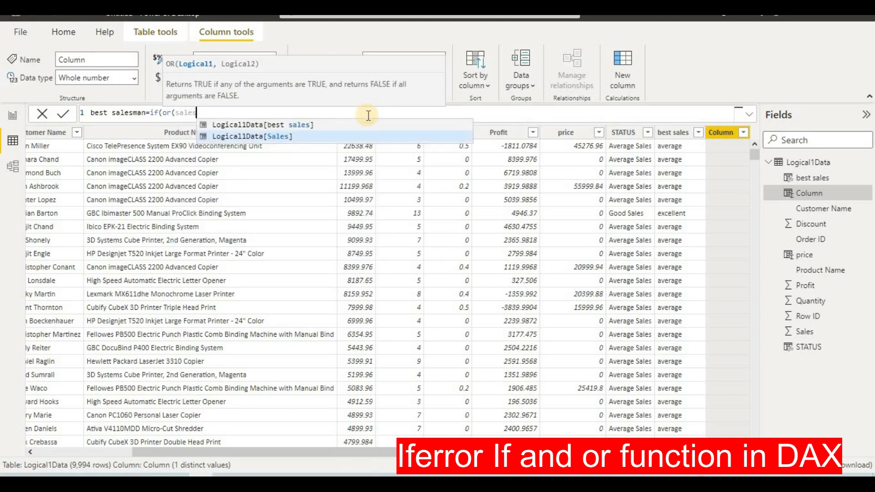
{"action": "left_click", "coordinate": [358, 135]}
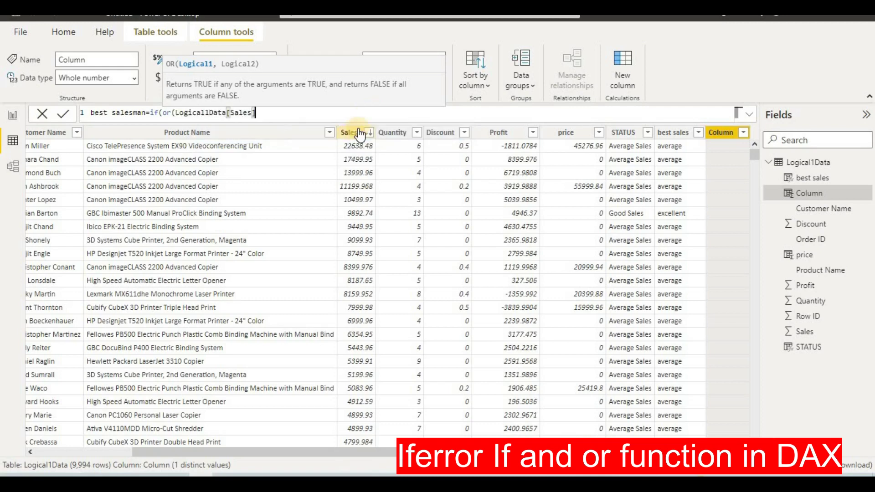
{"action": "type", "text": ">20000,"}
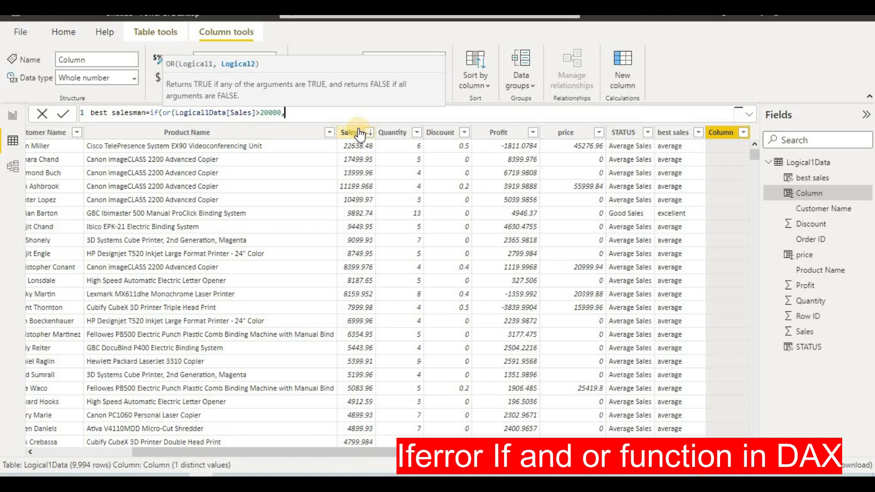
{"action": "type", "text": "quant"}
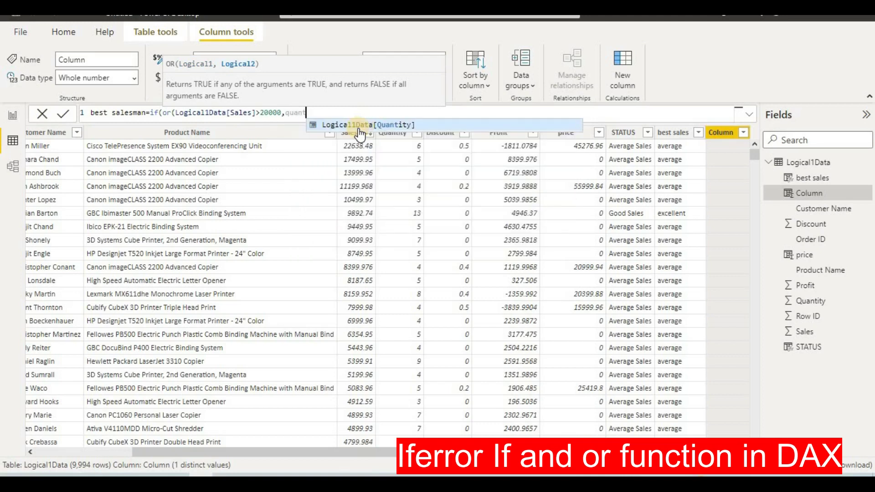
{"action": "left_click", "coordinate": [396, 125]}
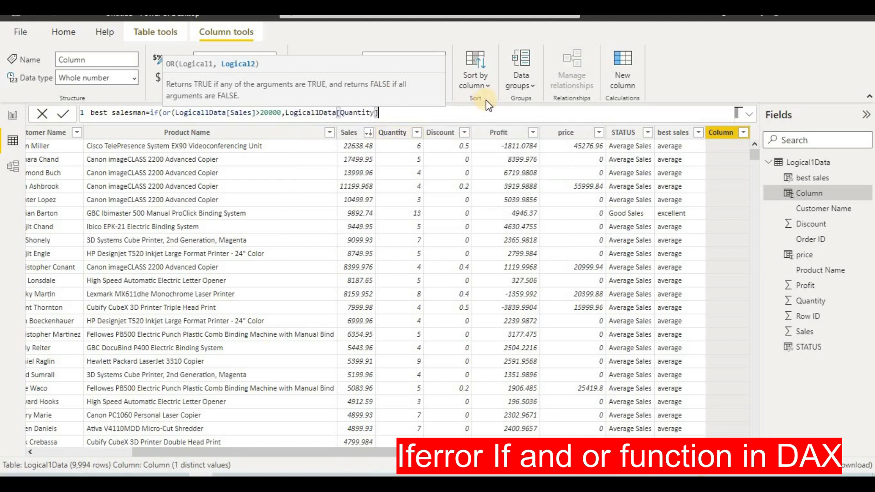
{"action": "type", "text": ">10),\"Ex"}
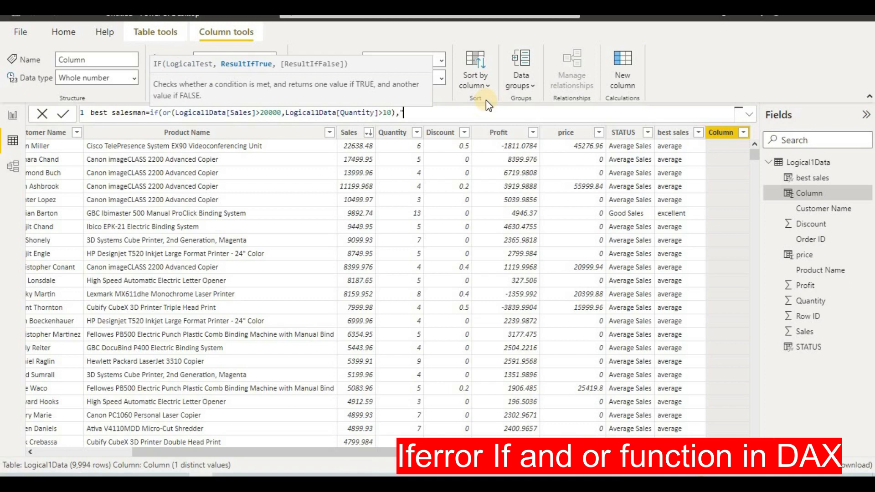
Step: Complete the IF results as "Excellent" when true and "average" when false, and commit the best salesman formula
{"action": "type", "text": "cellent\",\"aver"}
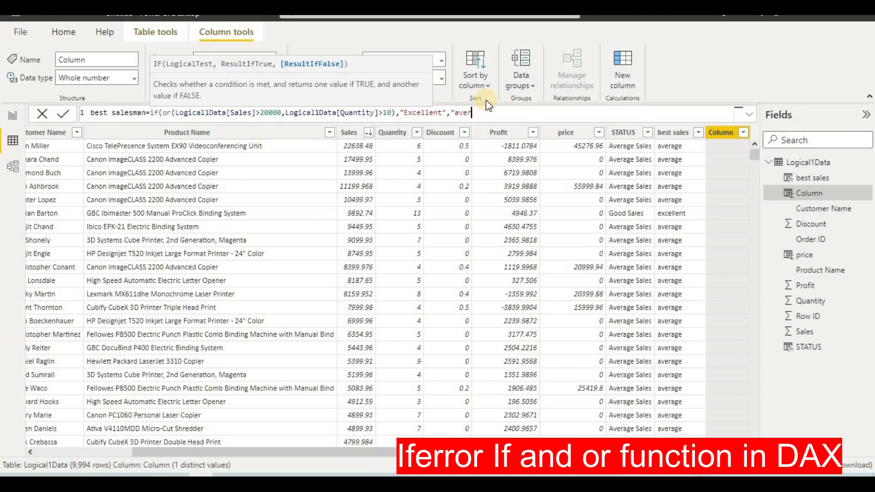
{"action": "type", "text": "age\")"}
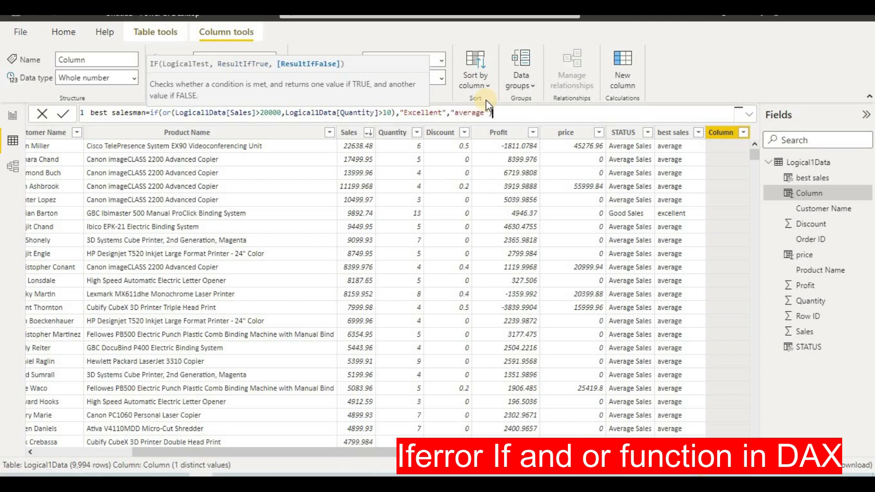
{"action": "left_click", "coordinate": [66, 115]}
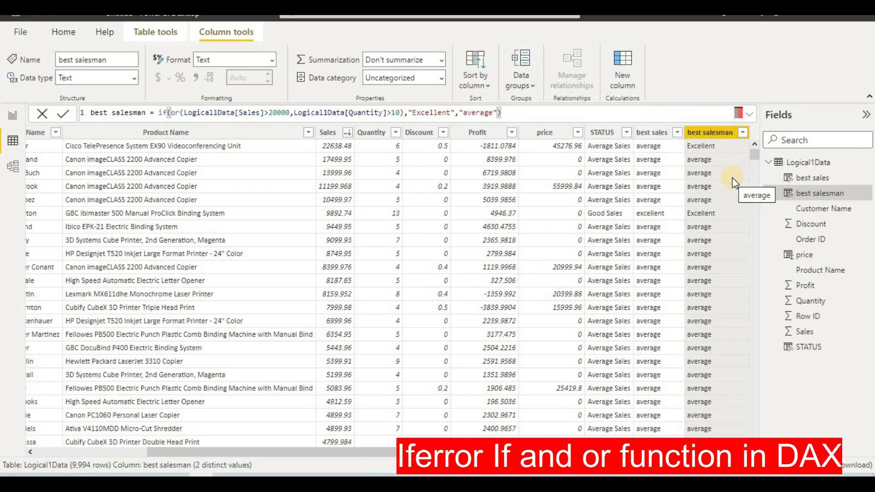
Step: Examine the best salesman values against Sales and Quantity down the sorted rows
{"action": "scroll", "coordinate": [731, 177], "scroll_direction": "down", "scroll_amount": 5}
{"action": "scroll", "coordinate": [731, 177], "scroll_direction": "up", "scroll_amount": 5}
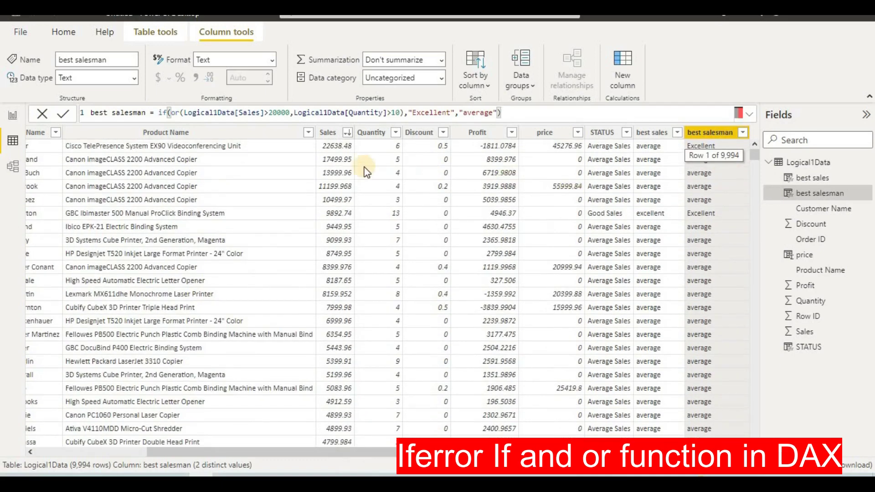
{"action": "scroll", "coordinate": [749, 259], "scroll_direction": "down", "scroll_amount": 6}
{"action": "scroll", "coordinate": [748, 256], "scroll_direction": "up", "scroll_amount": 6}
{"action": "scroll", "coordinate": [748, 258], "scroll_direction": "down", "scroll_amount": 13}
{"action": "scroll", "coordinate": [748, 266], "scroll_direction": "up", "scroll_amount": 13}
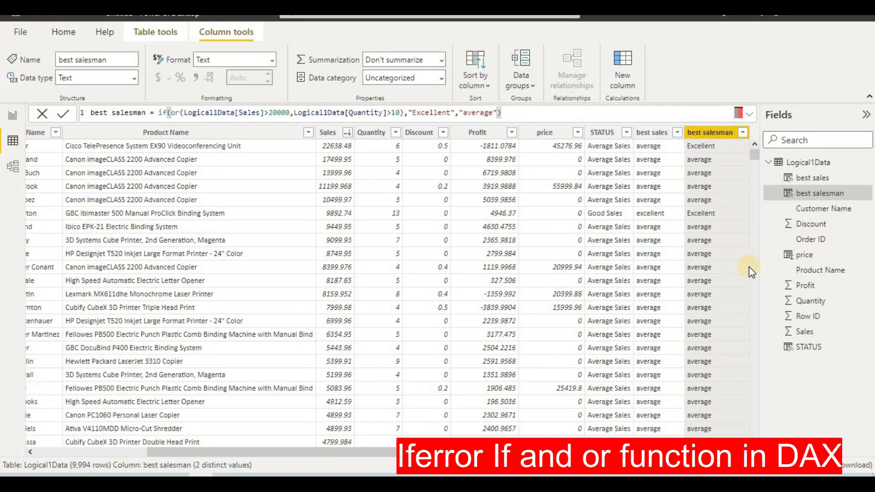